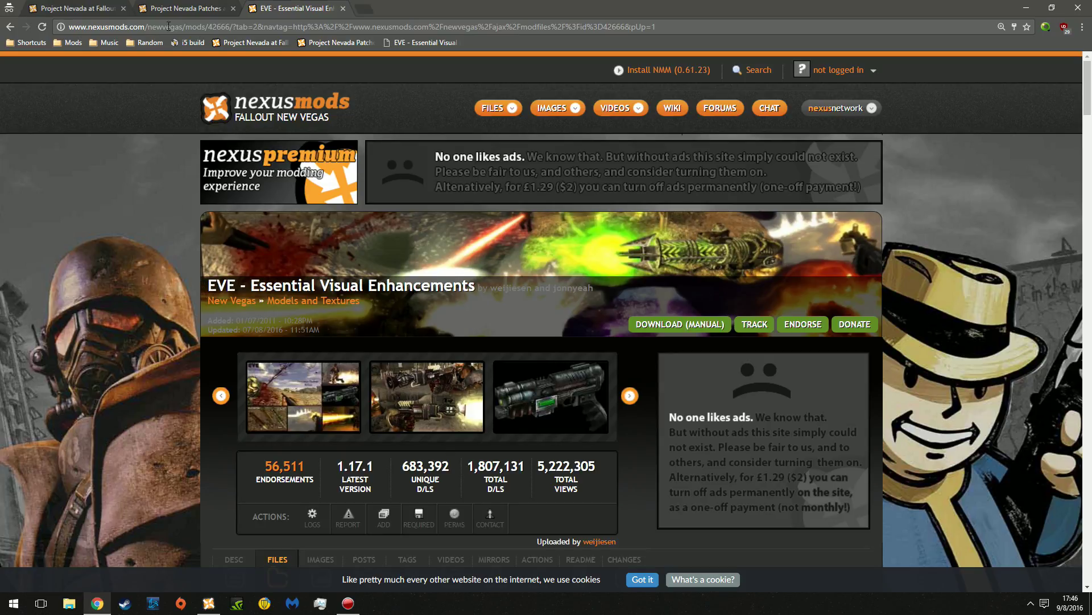
# - Open the file list of the Project Nevada mod page and bring its main file Project Nevada 2_5 into view
pyautogui.click(181, 5)
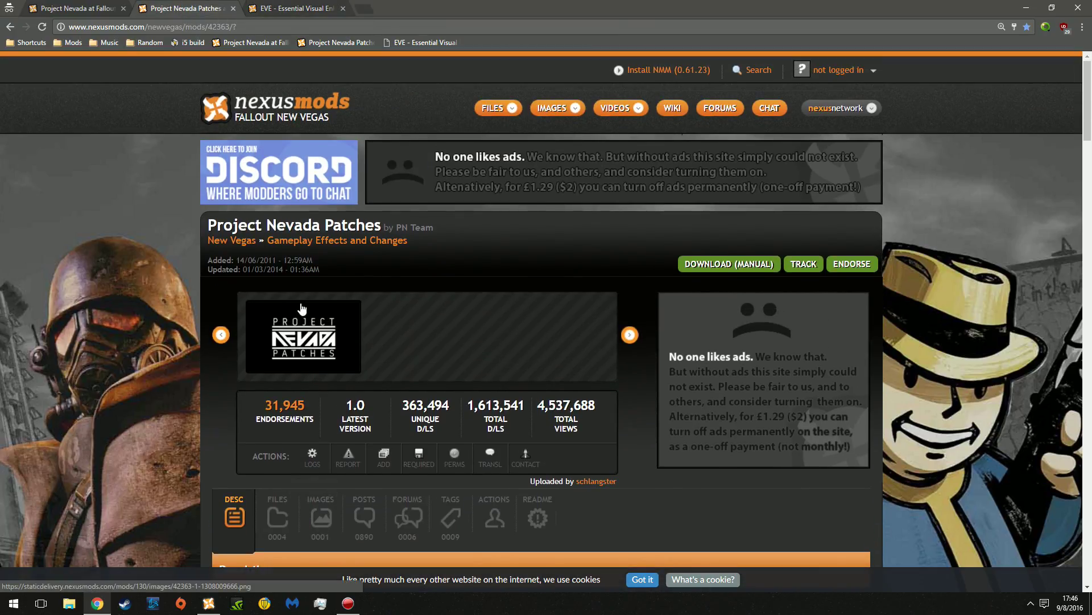
pyautogui.click(64, 4)
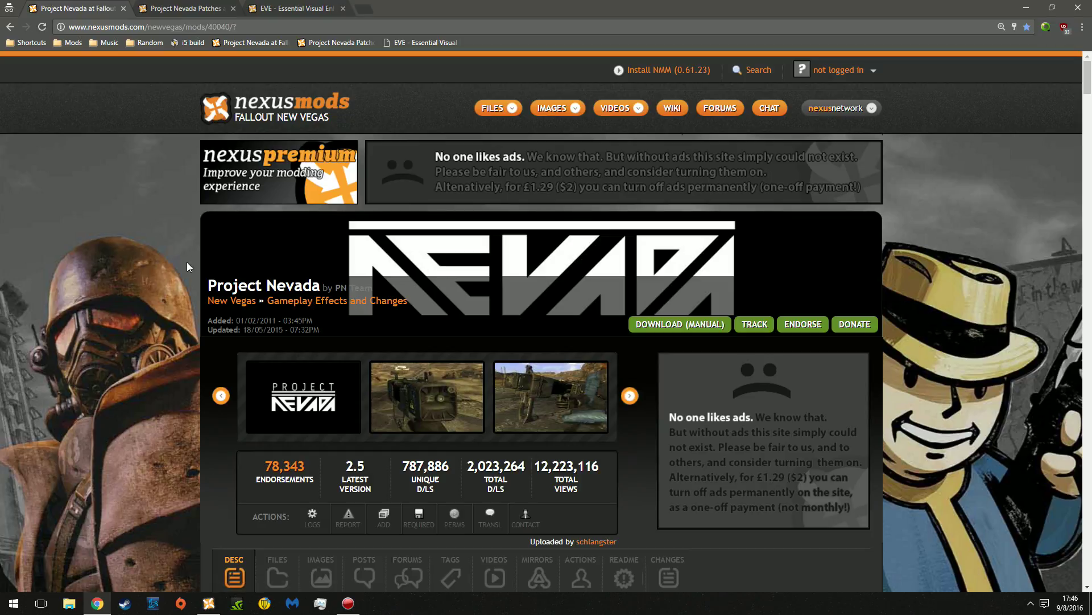
pyautogui.scroll(-5, 174, 266)
pyautogui.click(277, 311)
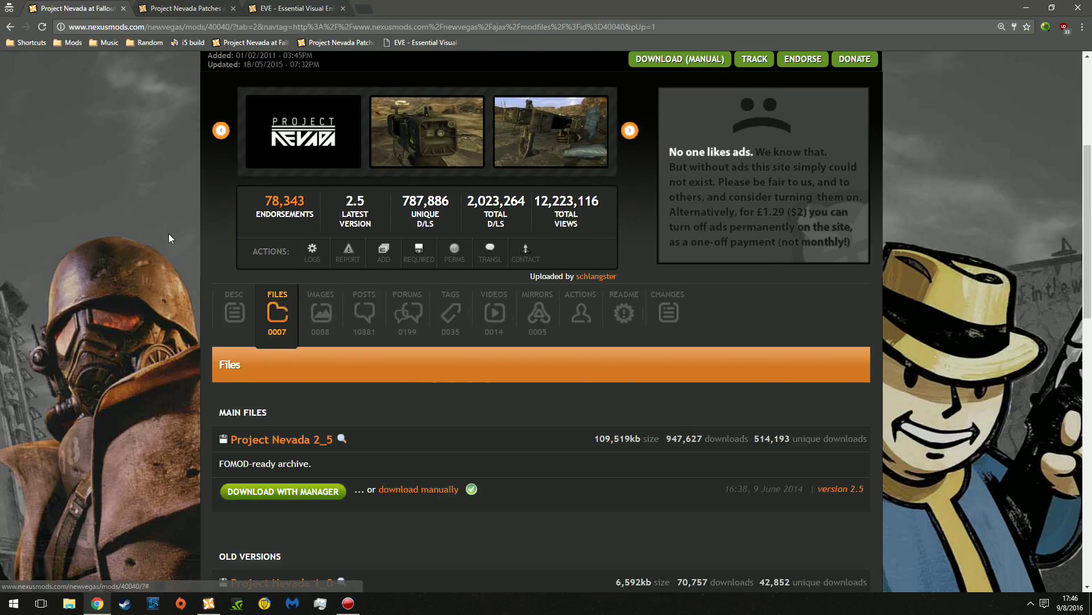
pyautogui.scroll(-2, 169, 239)
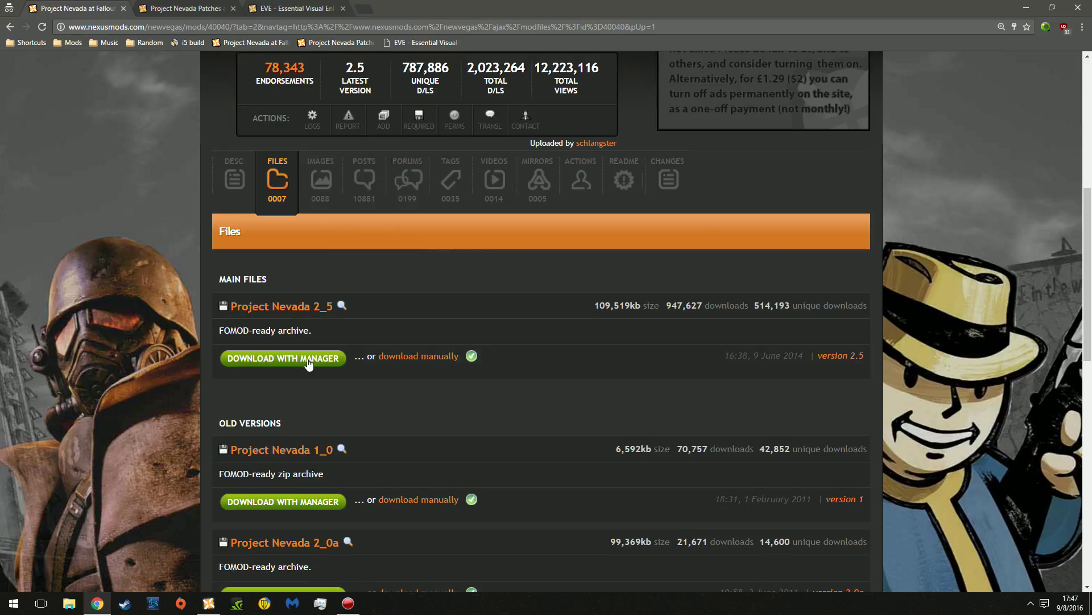
pyautogui.scroll(7, 269, 213)
# - Open the file list of the Project Nevada Patches page and view its main files through WMX Support 1_3
pyautogui.click(149, 7)
pyautogui.scroll(-5, 336, 205)
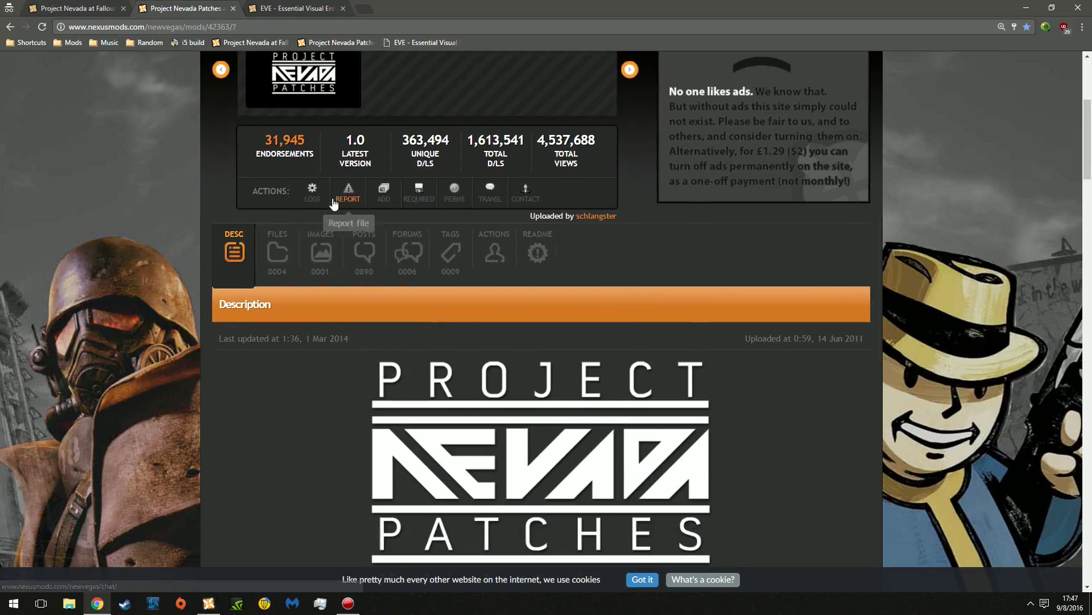
pyautogui.click(281, 236)
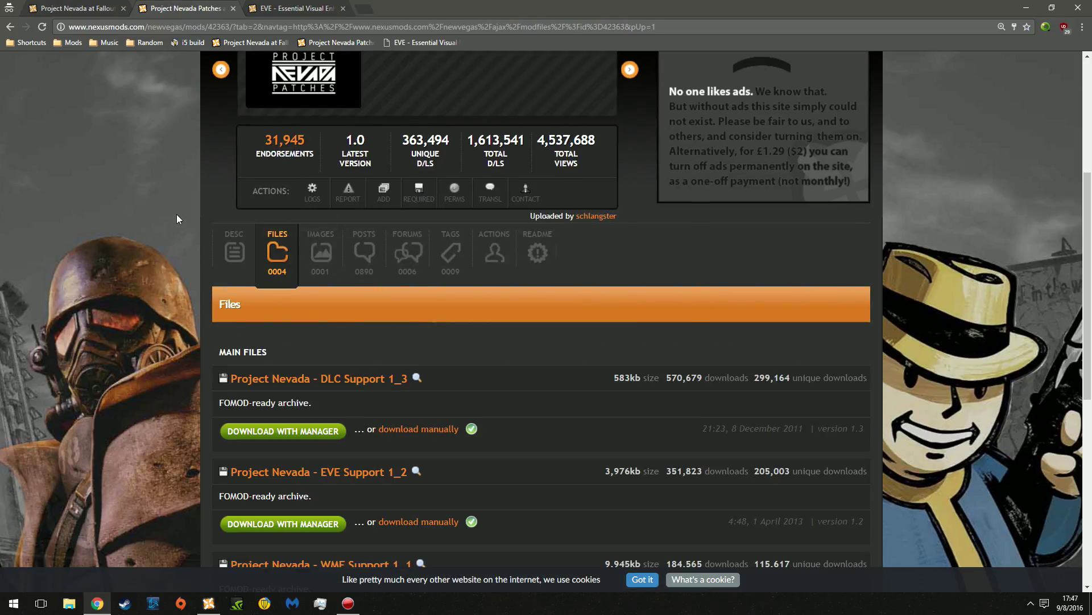
pyautogui.scroll(-2, 176, 215)
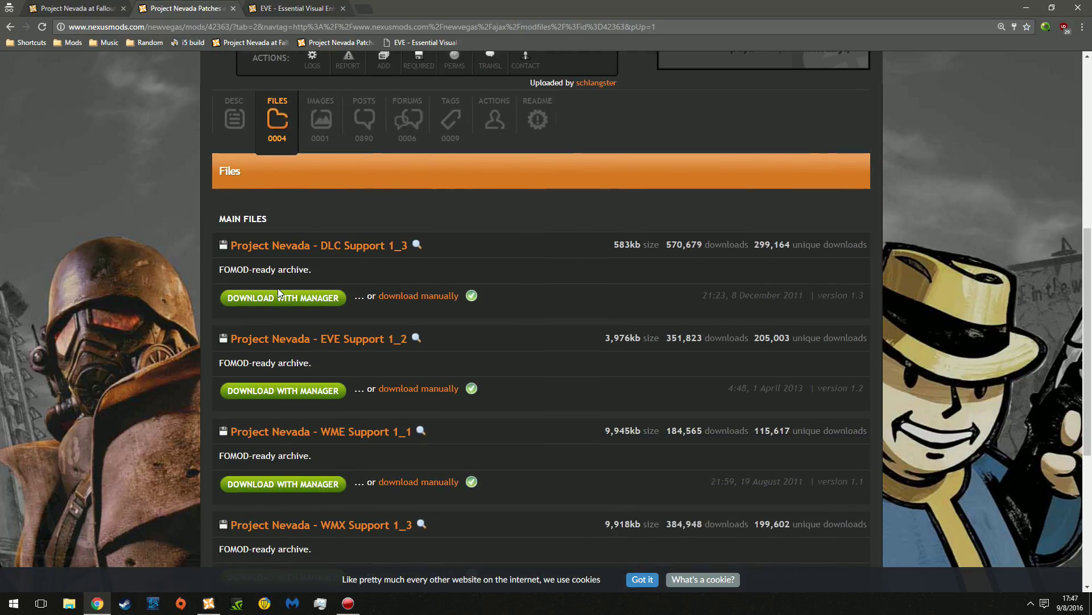
pyautogui.scroll(-2, 278, 293)
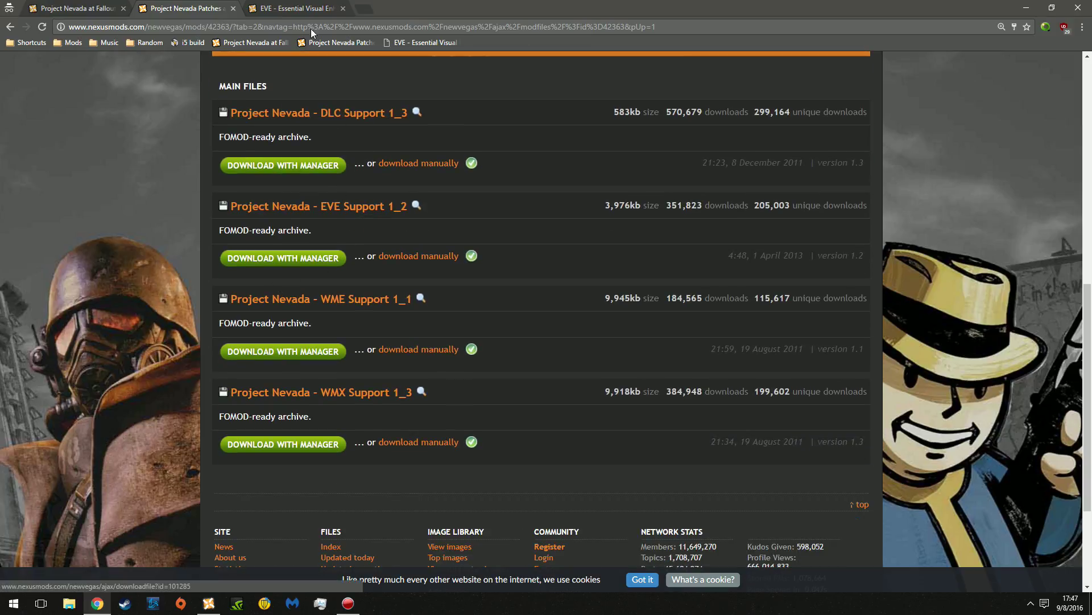
# - Examine the Project Nevada Patches files alongside the EVE - Essential Visual Enhancements page, ending on the patches page
pyautogui.hotkey('ctrl', 'Tab')
pyautogui.click(200, 7)
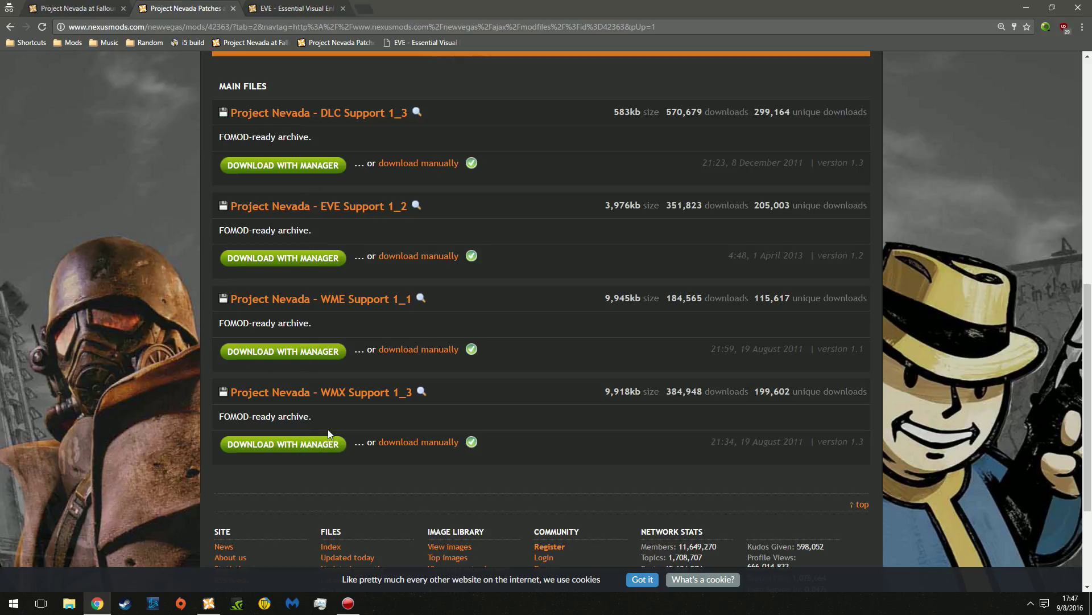
pyautogui.scroll(2, 147, 414)
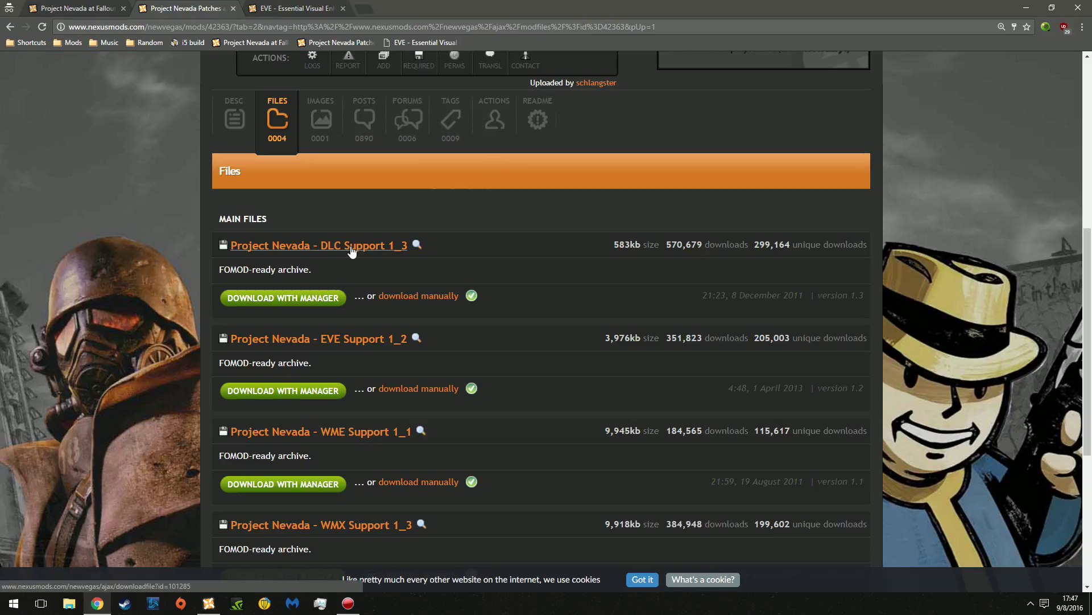
pyautogui.click(267, 8)
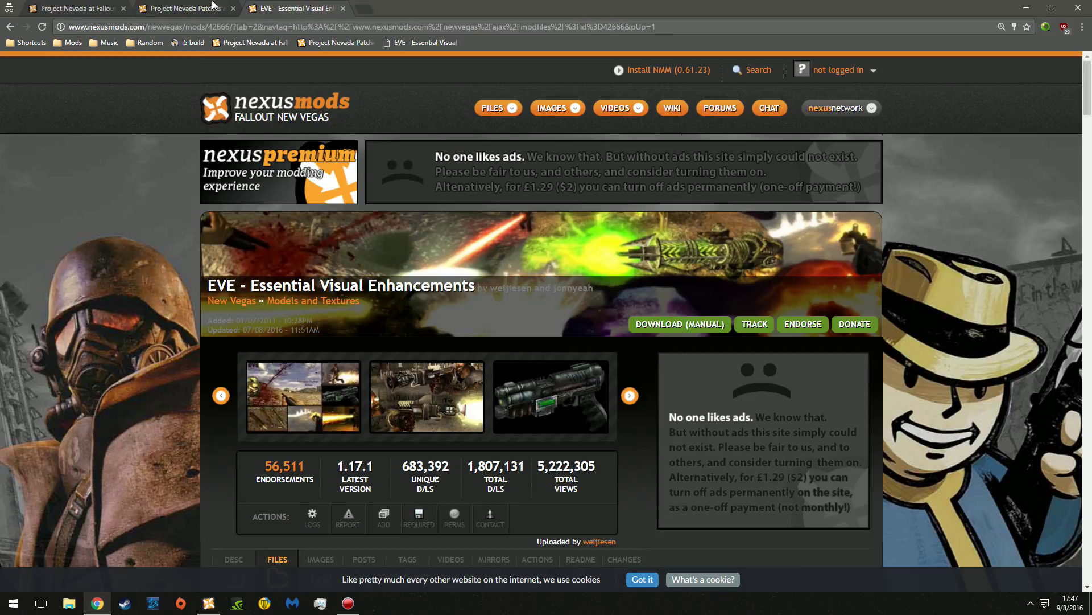
pyautogui.click(213, 6)
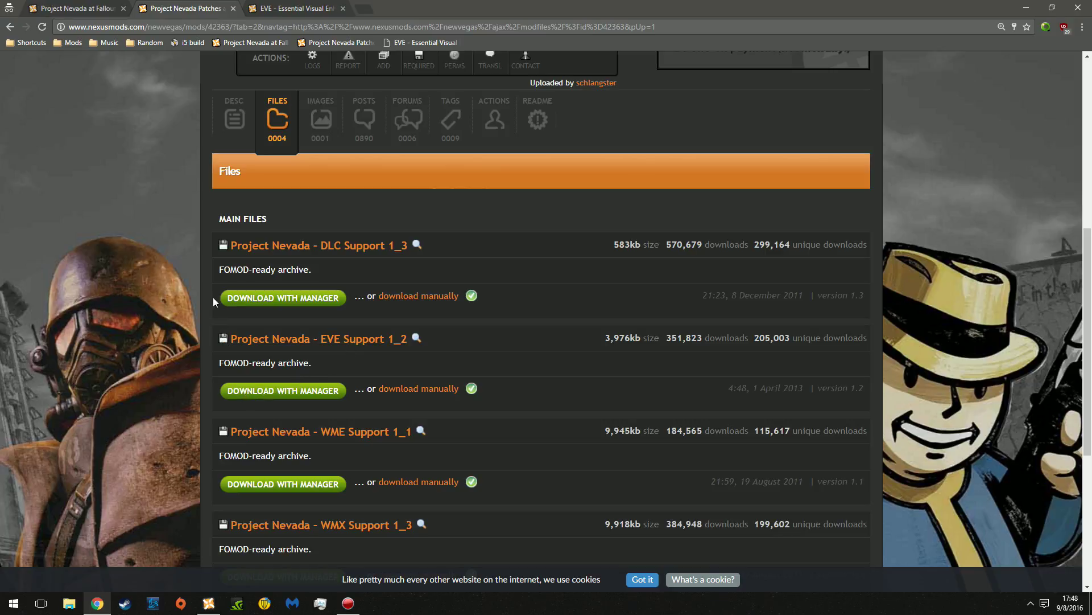
# - Return to the Project Nevada page and examine the Project Nevada 2_5 main file entry
pyautogui.click(77, 8)
pyautogui.scroll(-5, 258, 288)
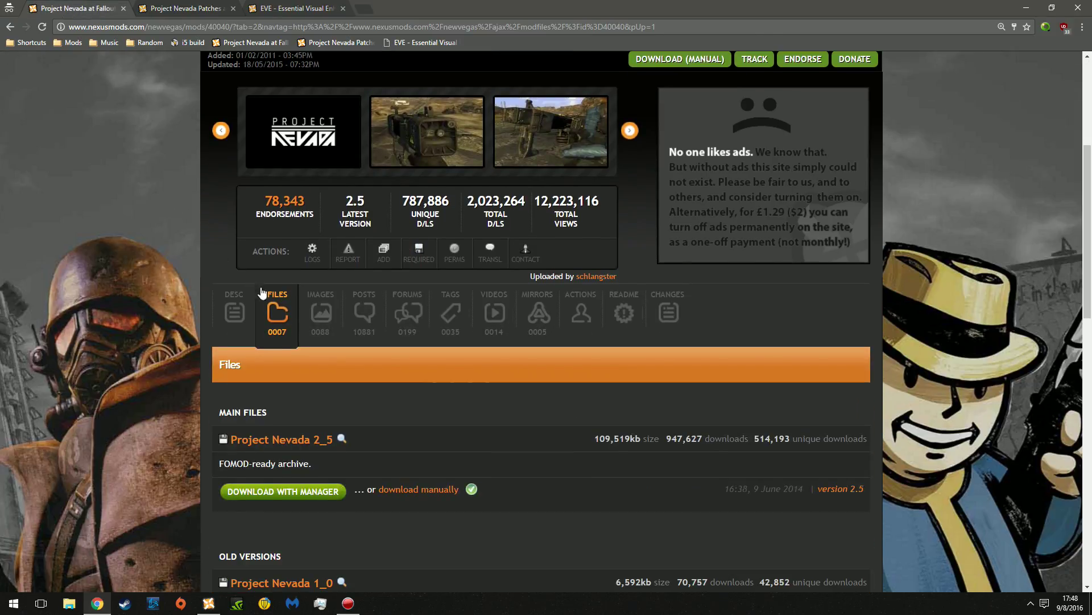
pyautogui.scroll(-2, 258, 288)
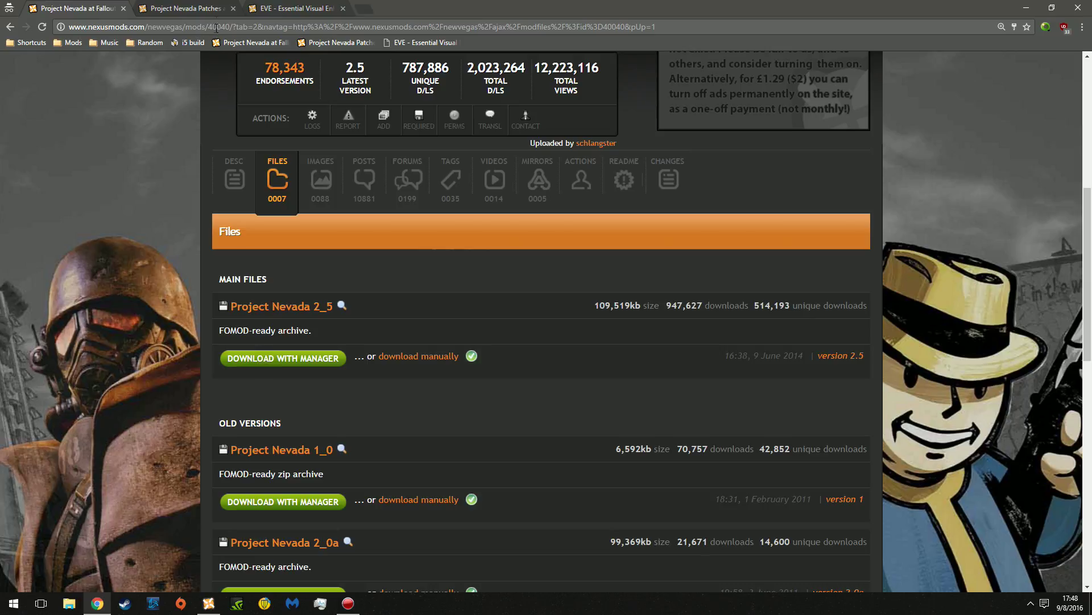
# - Return to the Project Nevada Patches page and examine the DLC, EVE, WME and WMX support files
pyautogui.click(201, 7)
pyautogui.scroll(-2, 162, 203)
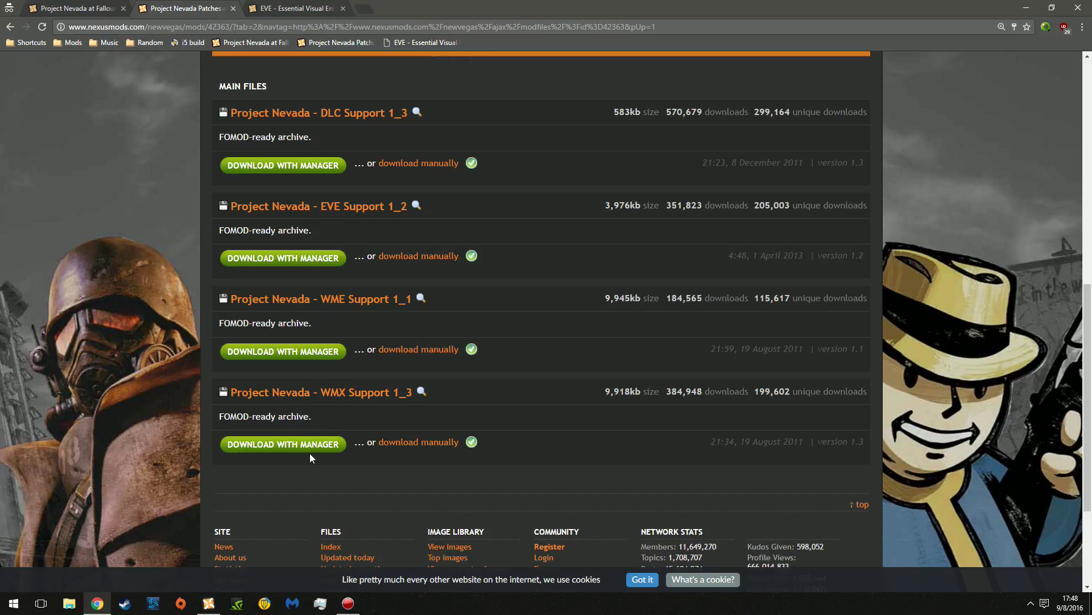
pyautogui.scroll(2, 301, 407)
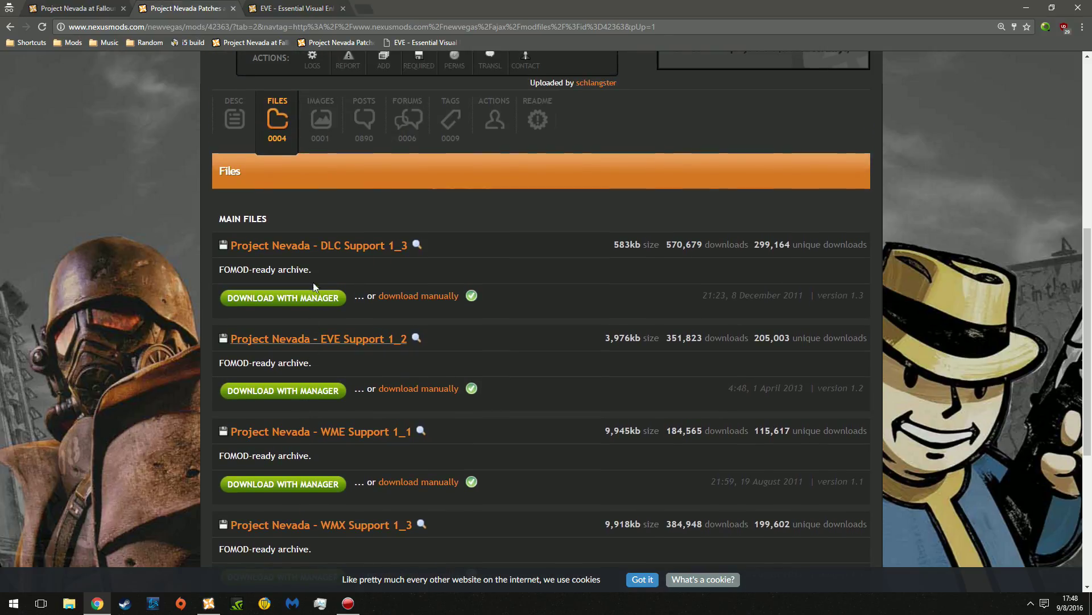
pyautogui.scroll(5, 313, 287)
# - Go to the EVE - Essential Visual Enhancements page, highlight its title and examine the EVE v1.17 main files
pyautogui.click(271, 6)
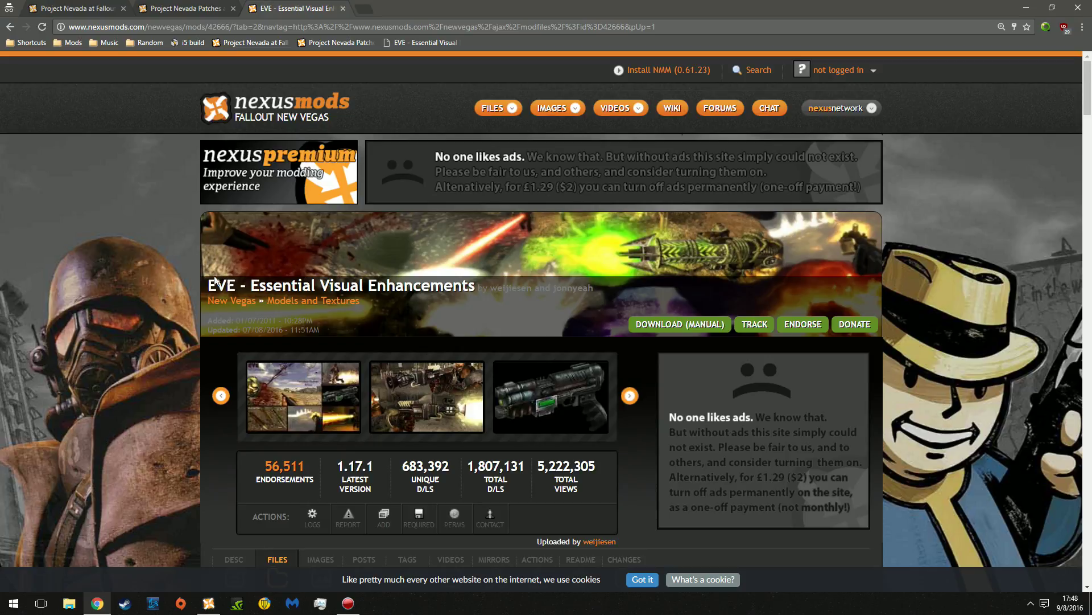
pyautogui.moveTo(206, 284); pyautogui.dragTo(478, 284)
pyautogui.click(402, 272)
pyautogui.scroll(-5, 386, 280)
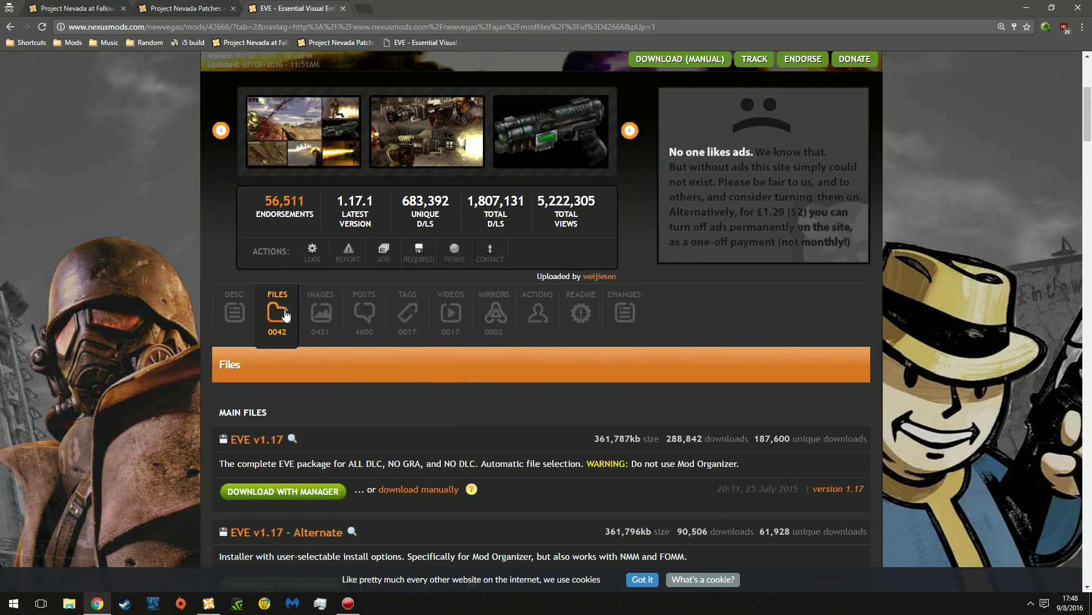
pyautogui.scroll(-2, 292, 314)
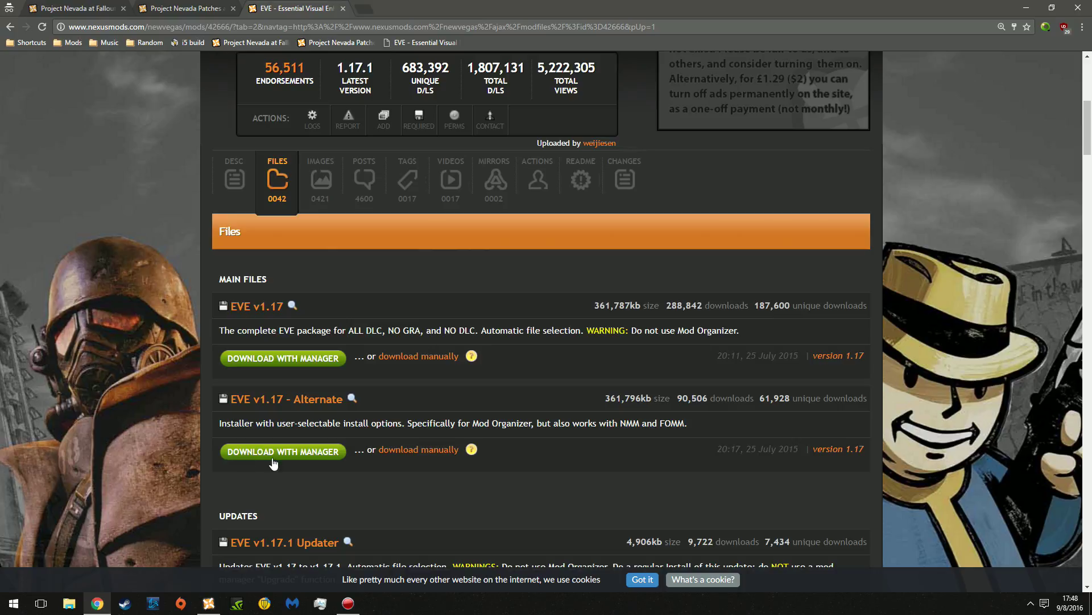
# - Highlight the EVE v1.17 file description and its warning about Mod Organizer
pyautogui.moveTo(220, 331); pyautogui.dragTo(482, 316)
pyautogui.click(499, 303)
pyautogui.moveTo(683, 331); pyautogui.dragTo(743, 331)
pyautogui.click(541, 373)
# - Bring the EVE v1.17.1 updater files into view and dismiss the cookie notice
pyautogui.scroll(5, 430, 391)
pyautogui.scroll(-4, 429, 398)
pyautogui.scroll(-3, 430, 398)
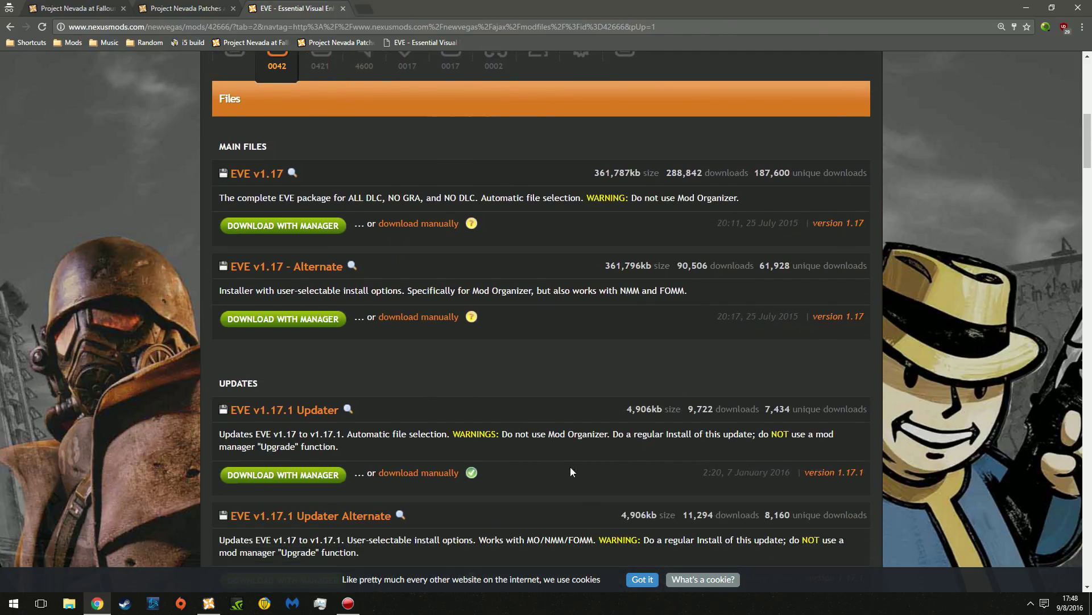
pyautogui.click(644, 579)
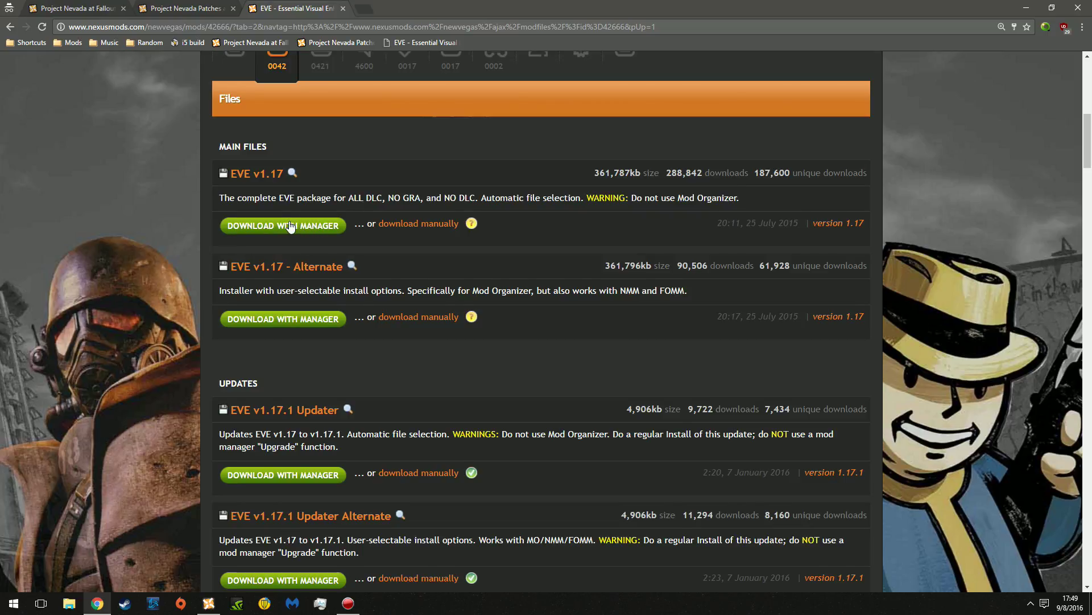
# - Review the download entries on the Project Nevada and Project Nevada Patches pages, revisit the EVE page, and end on Project Nevada
pyautogui.scroll(2, 301, 262)
pyautogui.click(83, 6)
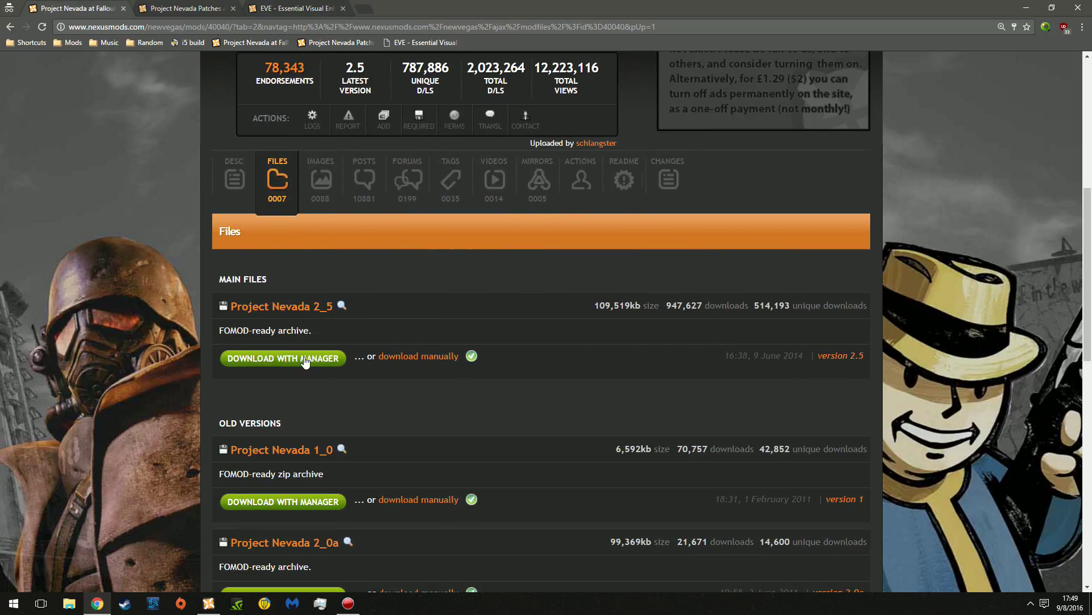
pyautogui.click(181, 8)
pyautogui.scroll(-5, 360, 257)
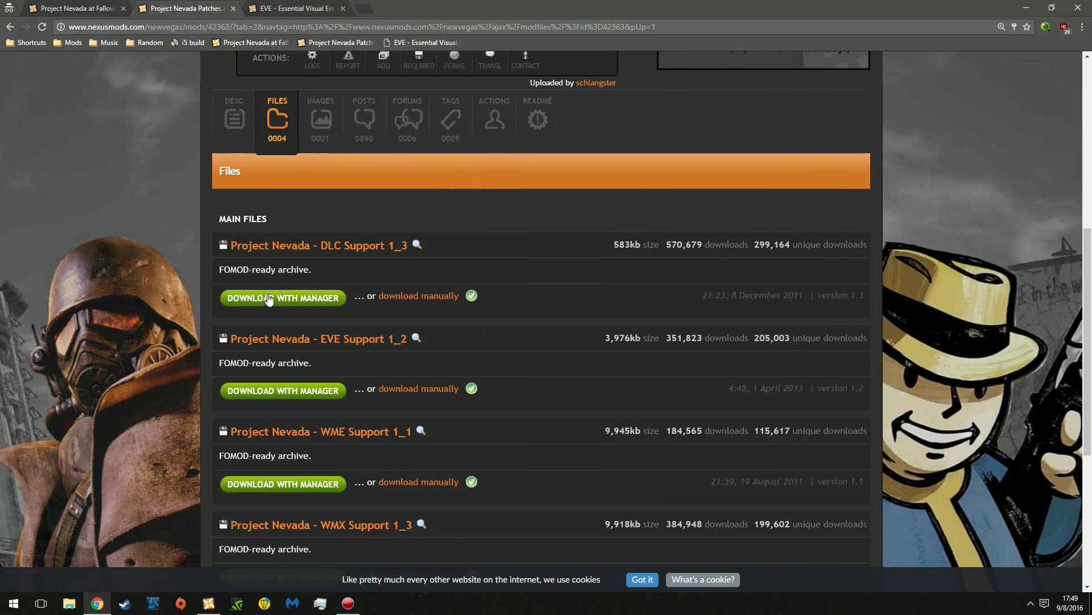
pyautogui.scroll(-3, 318, 288)
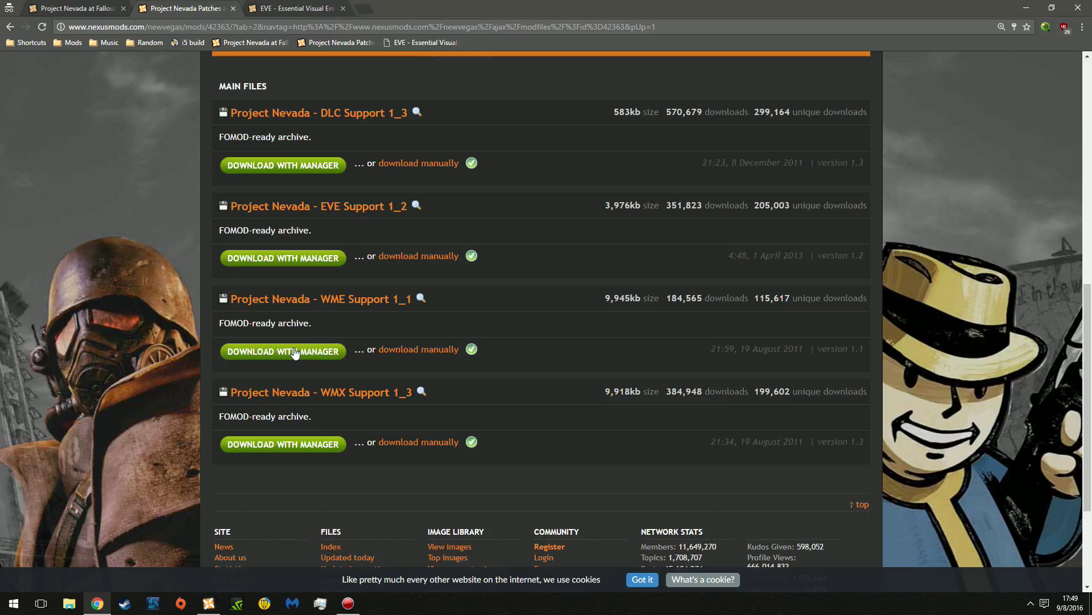
pyautogui.click(301, 8)
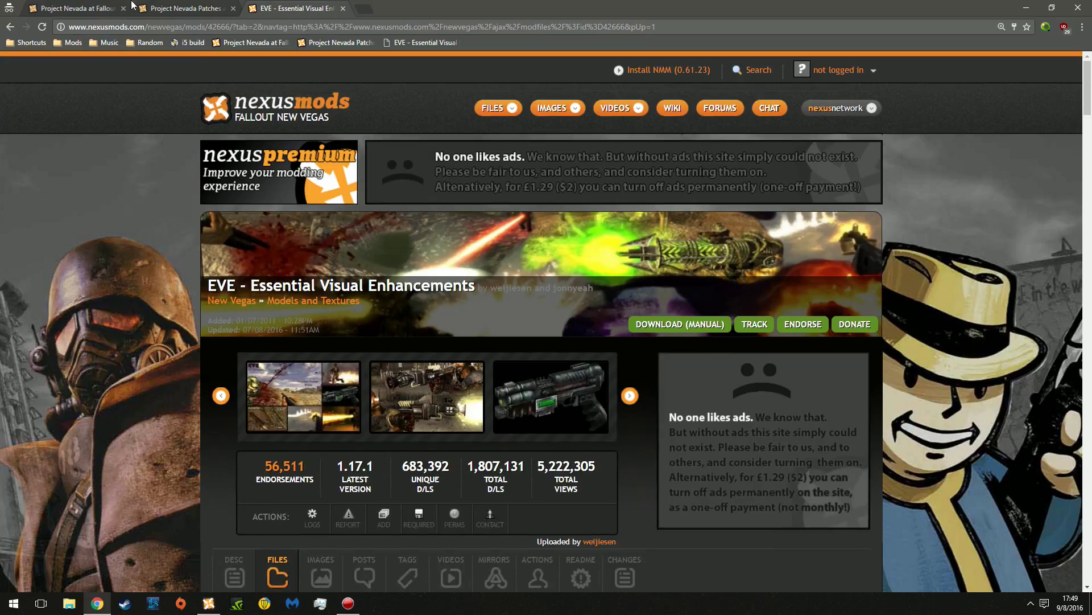
pyautogui.click(93, 4)
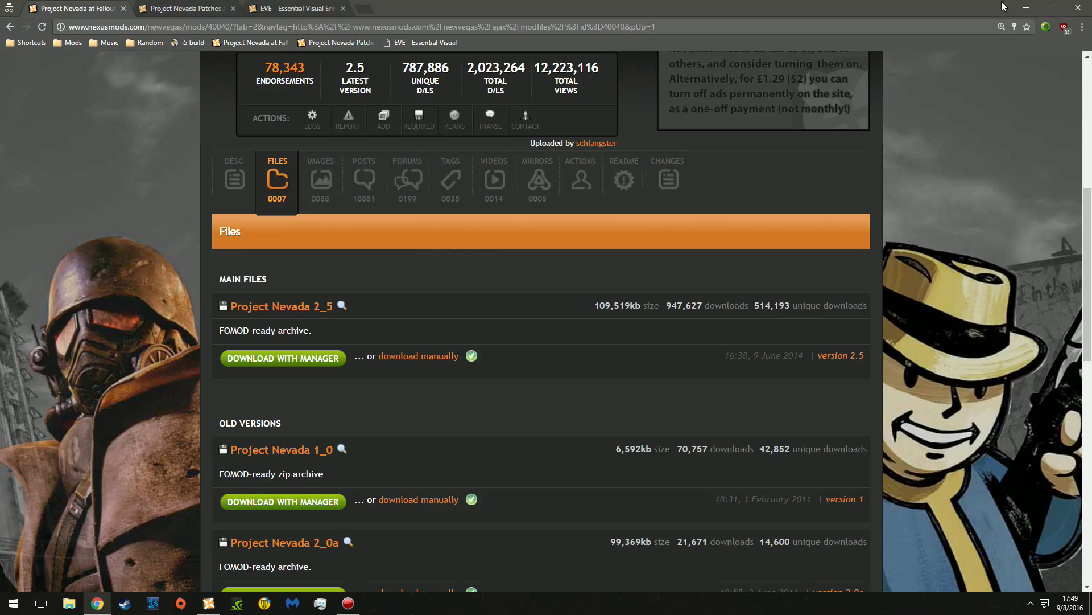
# - Minimize the browser and the Action! recorder window and switch to Nexus Mod Manager
pyautogui.click(1027, 8)
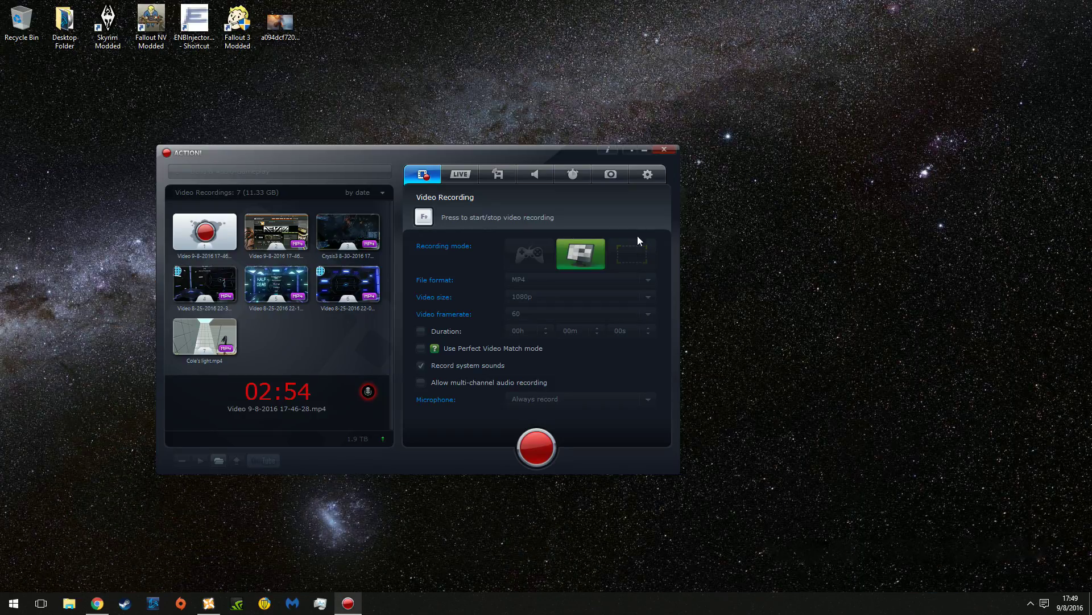
pyautogui.click(642, 151)
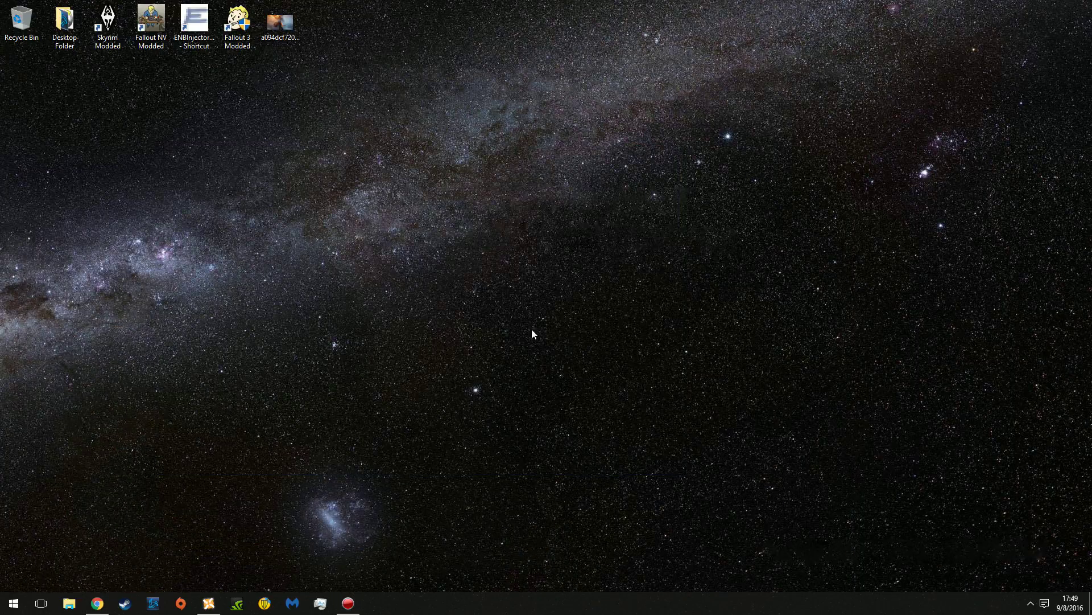
pyautogui.click(209, 602)
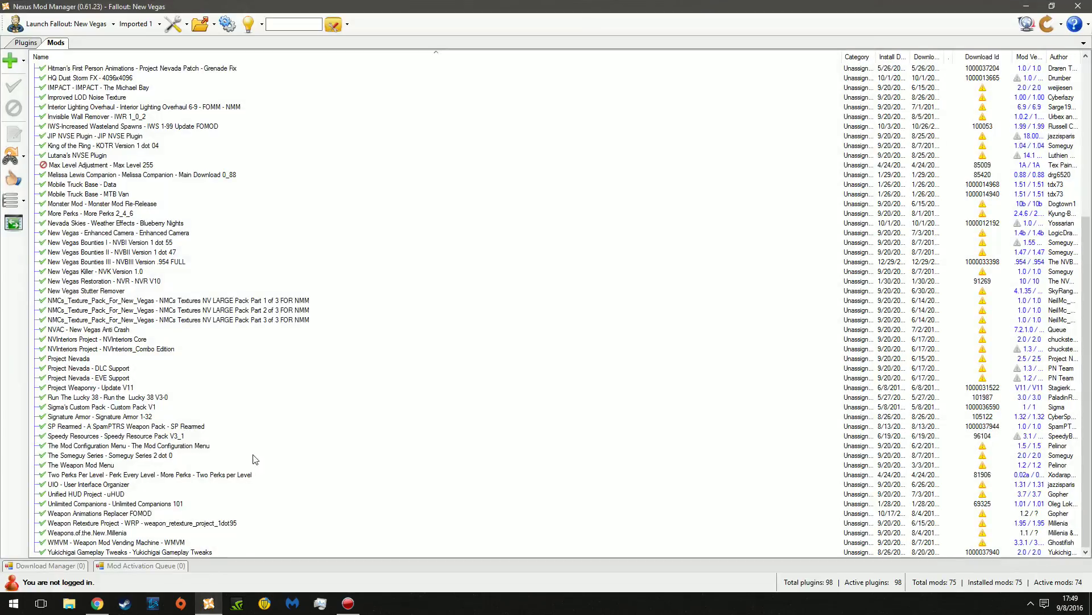
# - Look through the installed mods list and filter it by the word "project"
pyautogui.scroll(4, 255, 262)
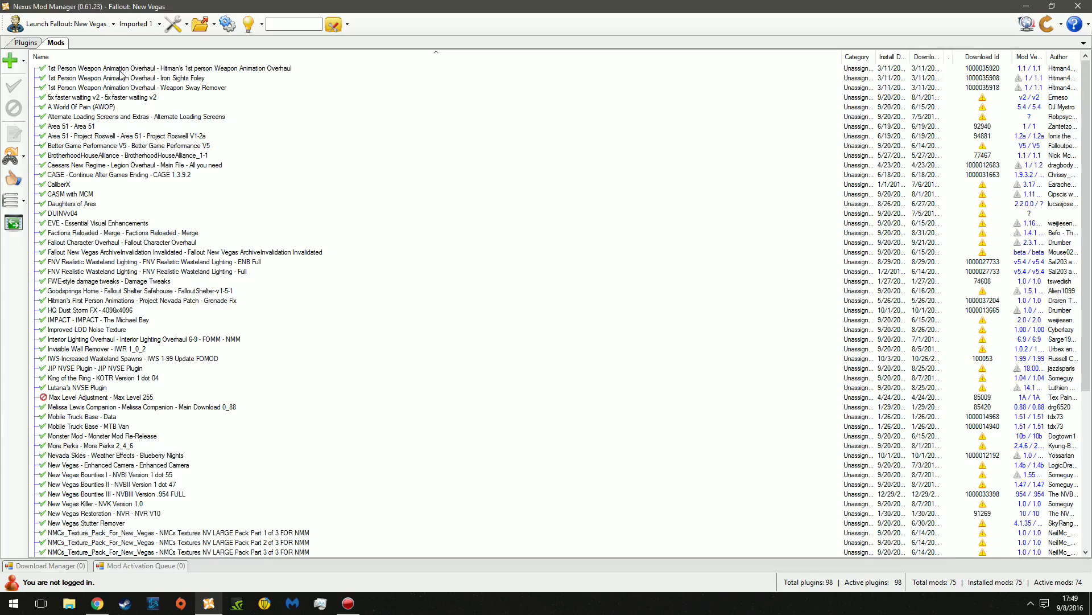
pyautogui.scroll(-8, 150, 197)
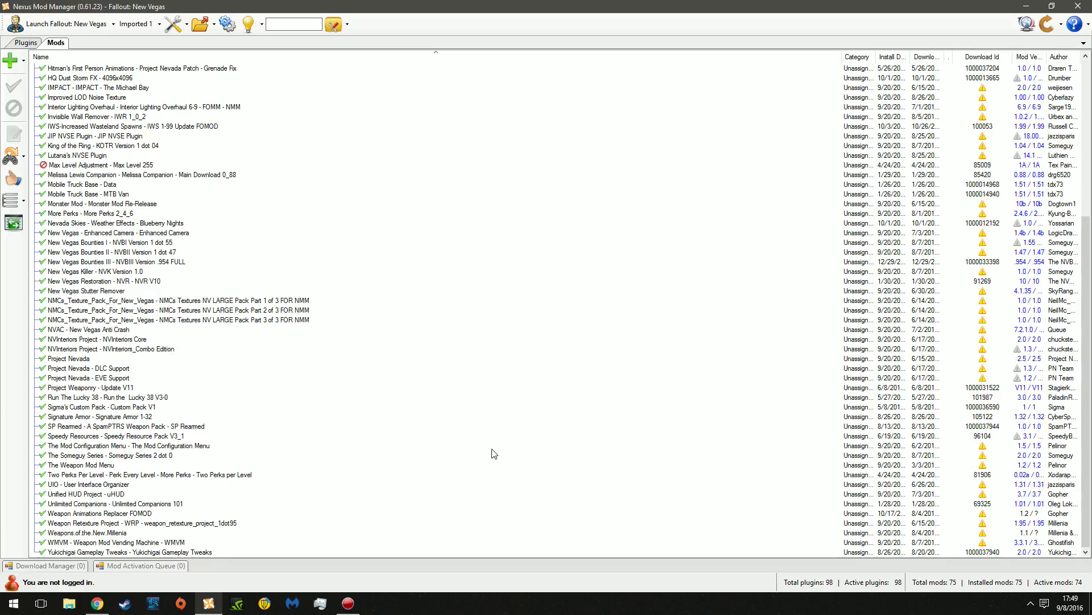
pyautogui.scroll(8, 494, 453)
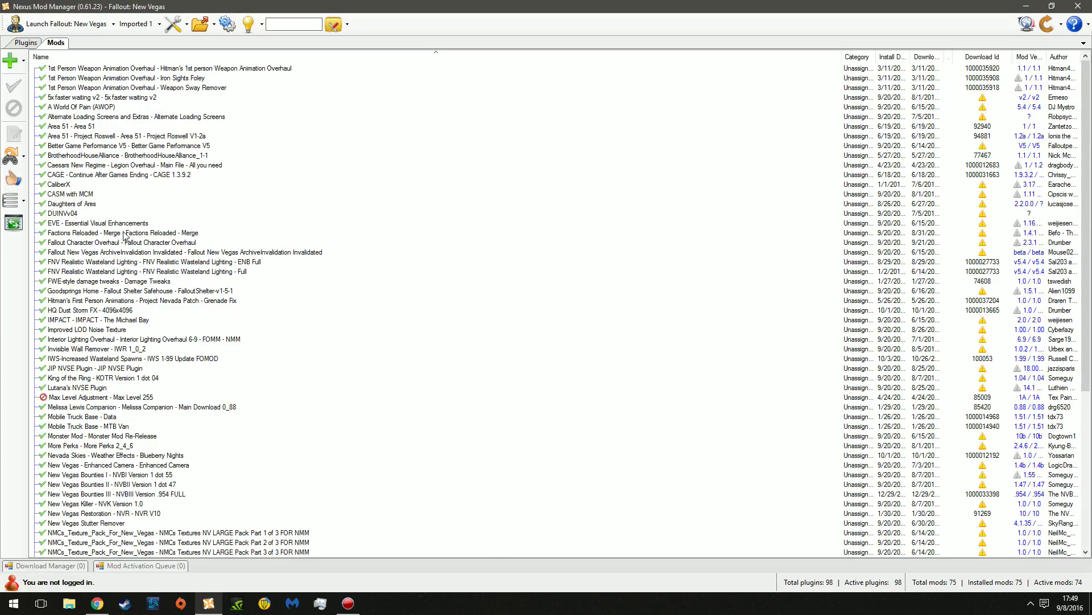
pyautogui.scroll(-8, 122, 223)
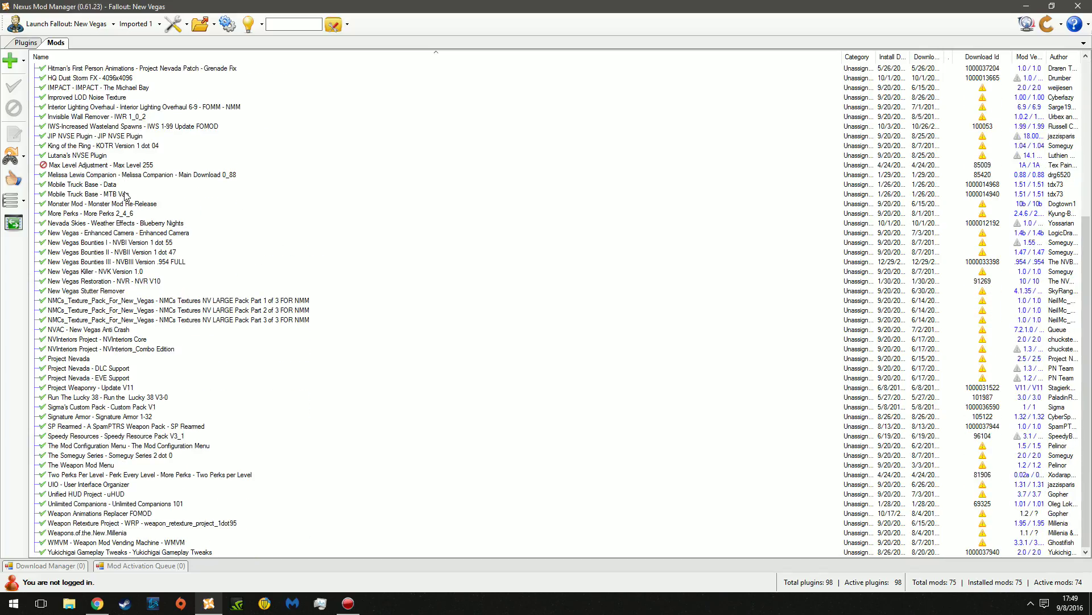
pyautogui.scroll(8, 130, 275)
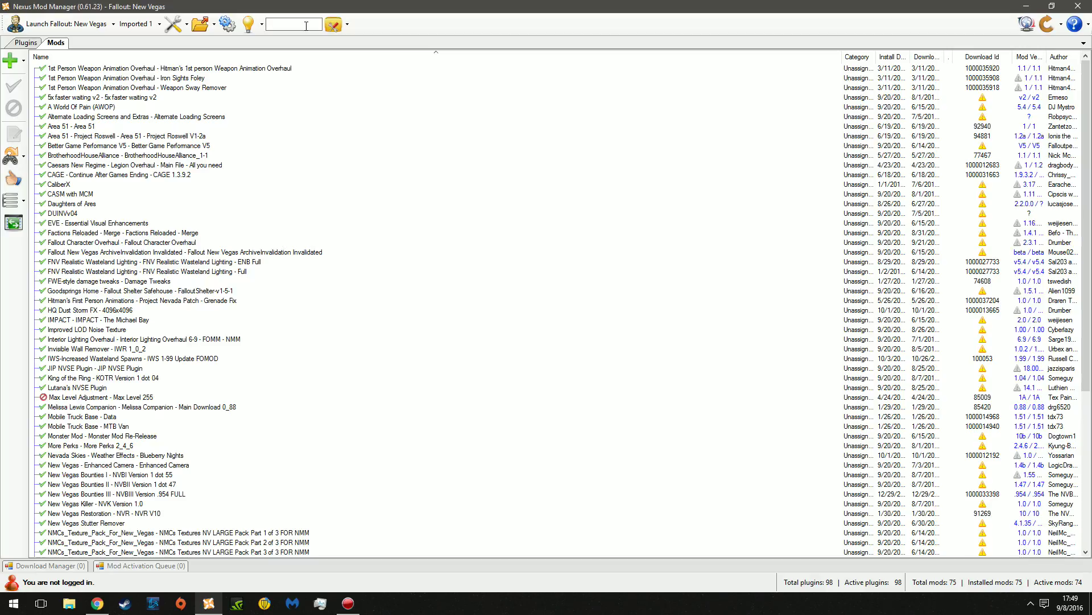
pyautogui.write('project')
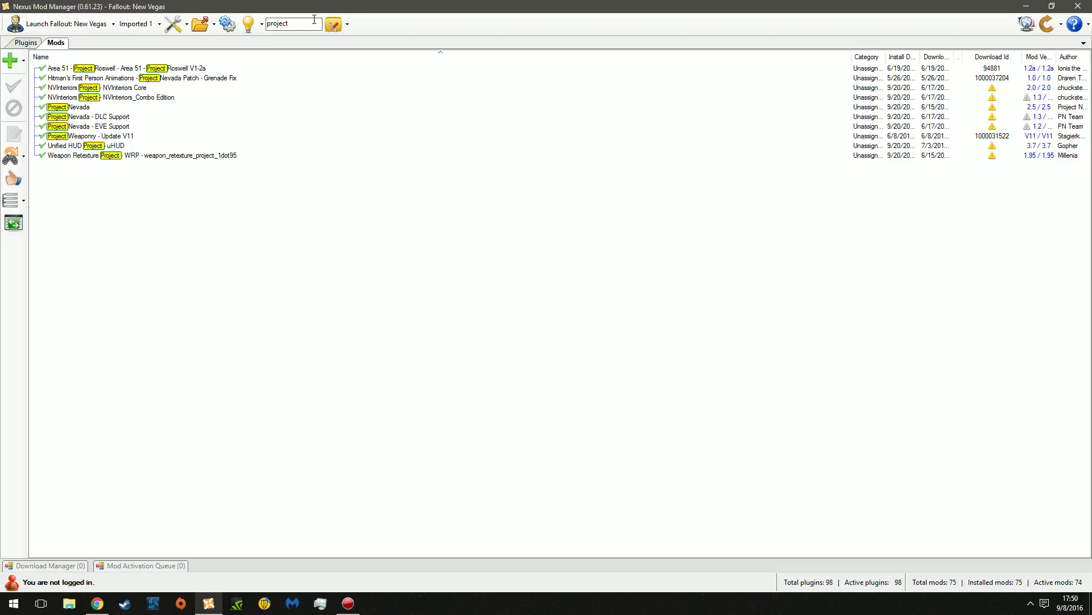
# - Narrow the mod filter to "project nevada" and look at the main mod's uninstall options and the DLC Support entry
pyautogui.write(' nevada')
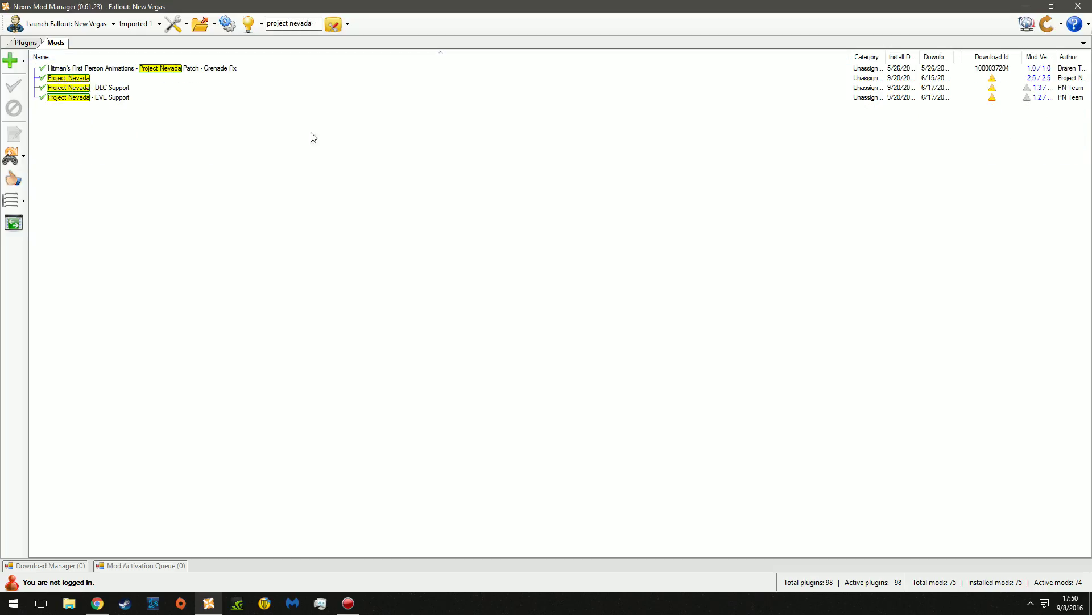
pyautogui.click(189, 165)
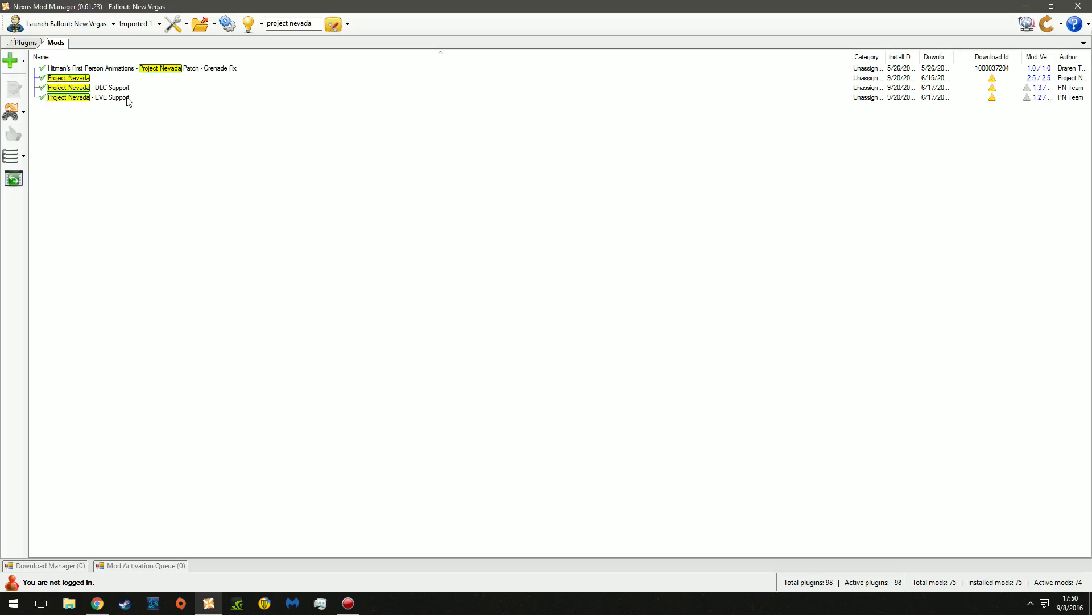
pyautogui.click(65, 78)
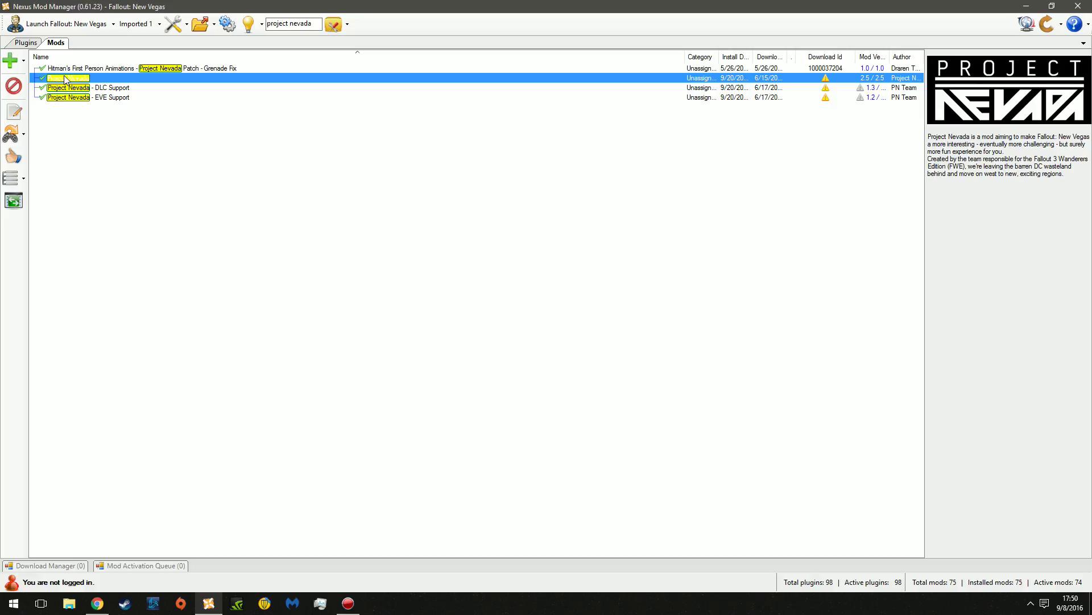
pyautogui.rightClick(64, 77)
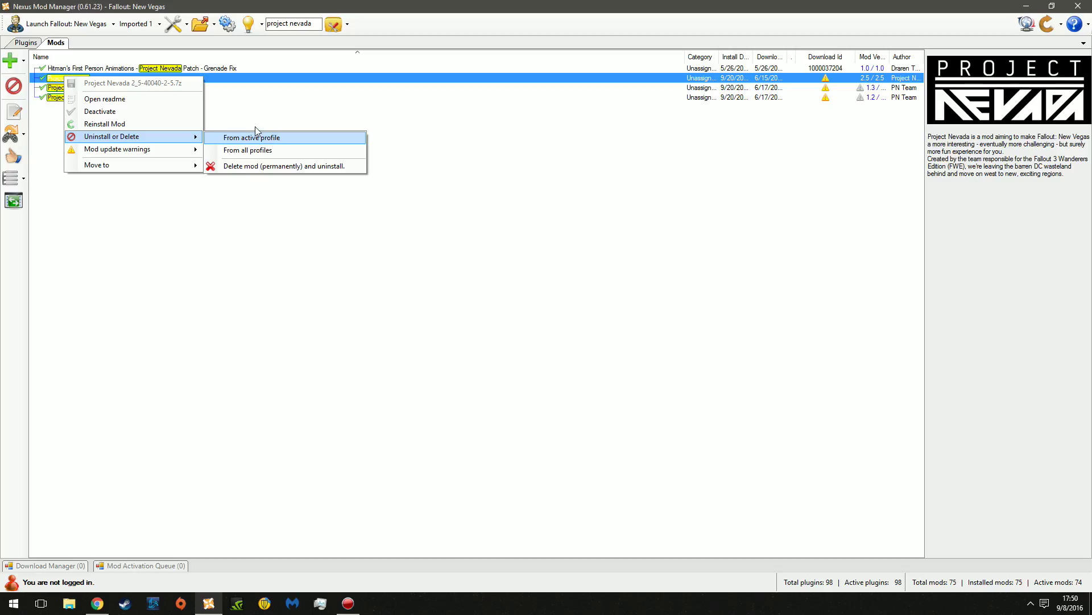
pyautogui.click(242, 120)
pyautogui.click(108, 90)
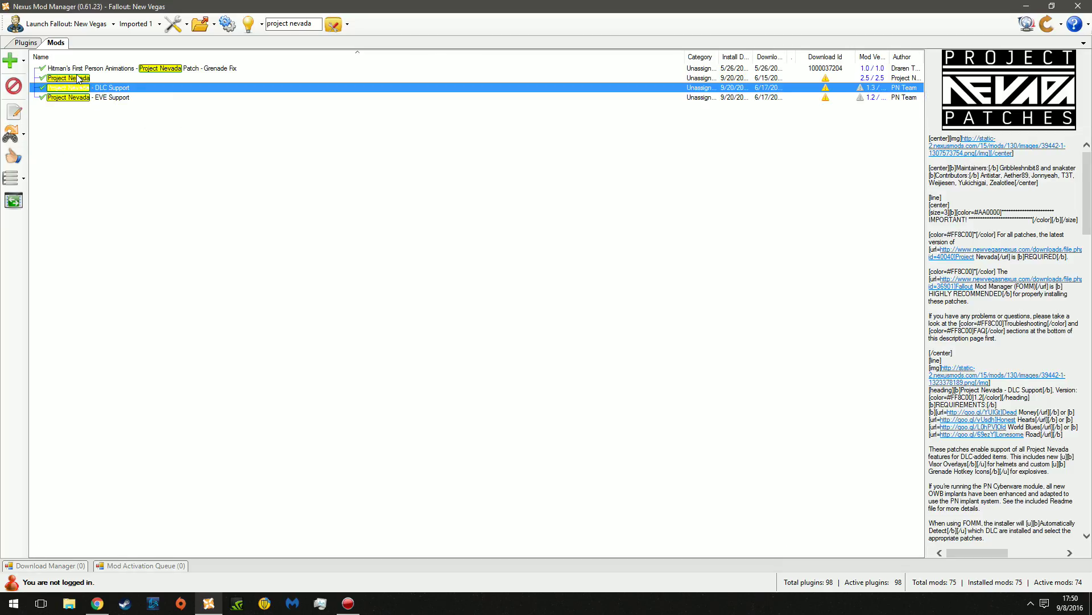
# - Deactivate the main Project Nevada mod and reactivate it, overwriting all conflicting files from other mods
pyautogui.click(79, 79)
pyautogui.click(13, 85)
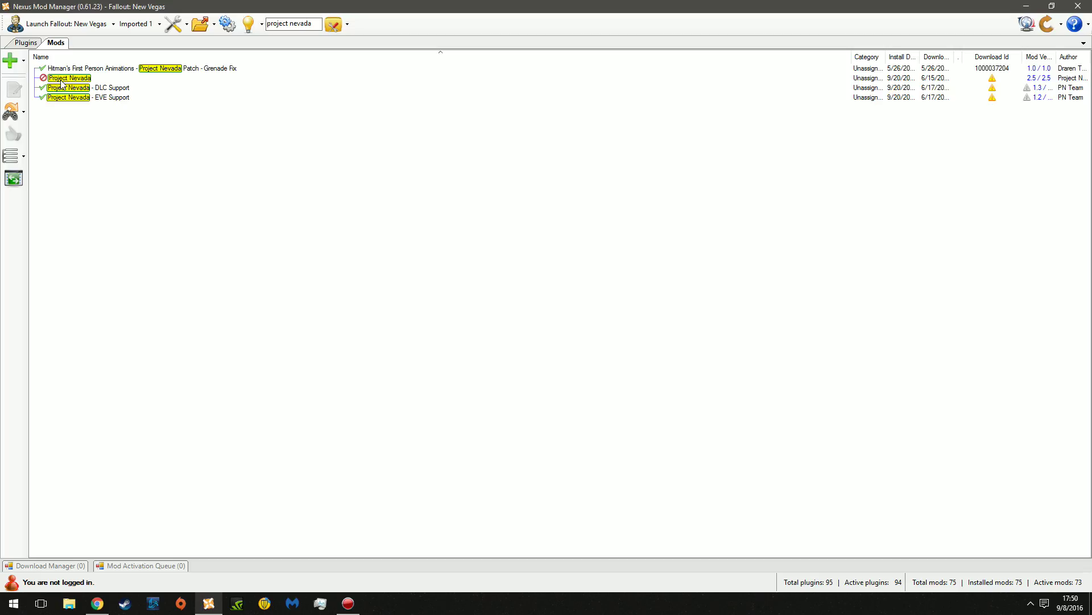
pyautogui.click(13, 86)
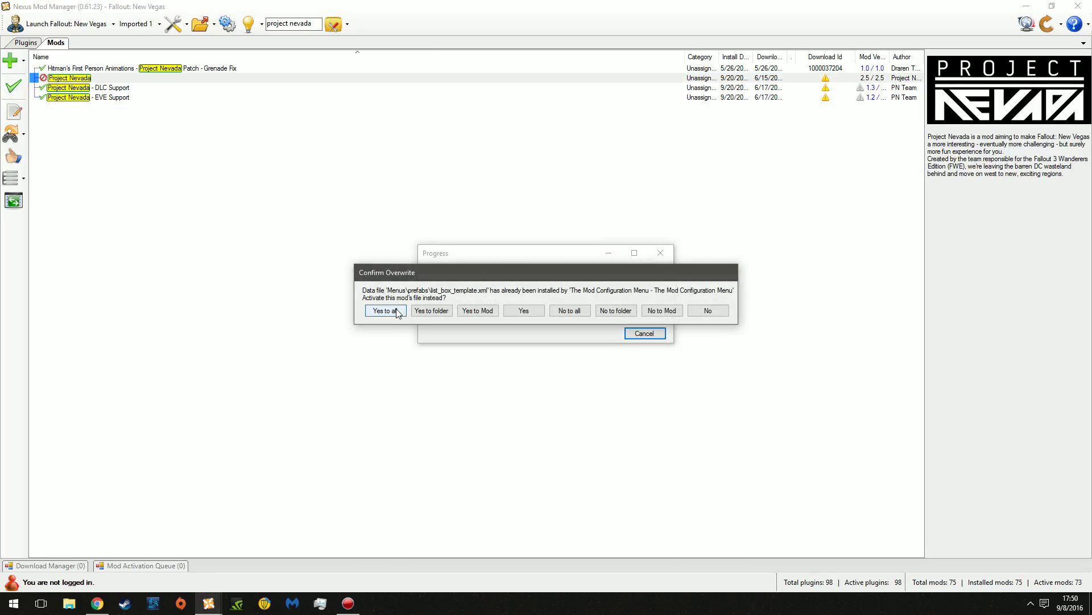
pyautogui.click(397, 310)
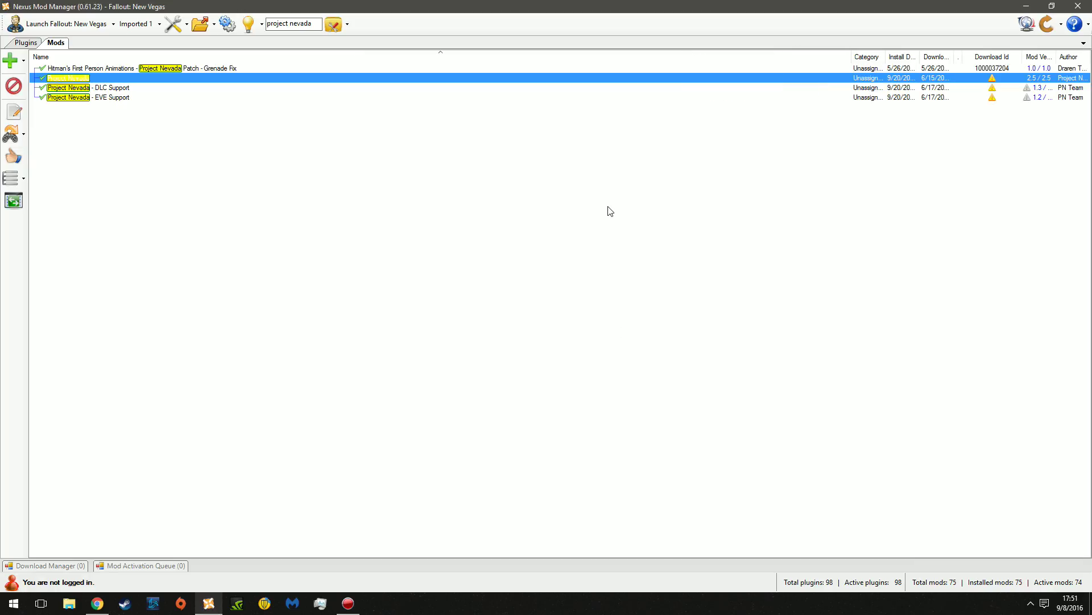
pyautogui.click(391, 244)
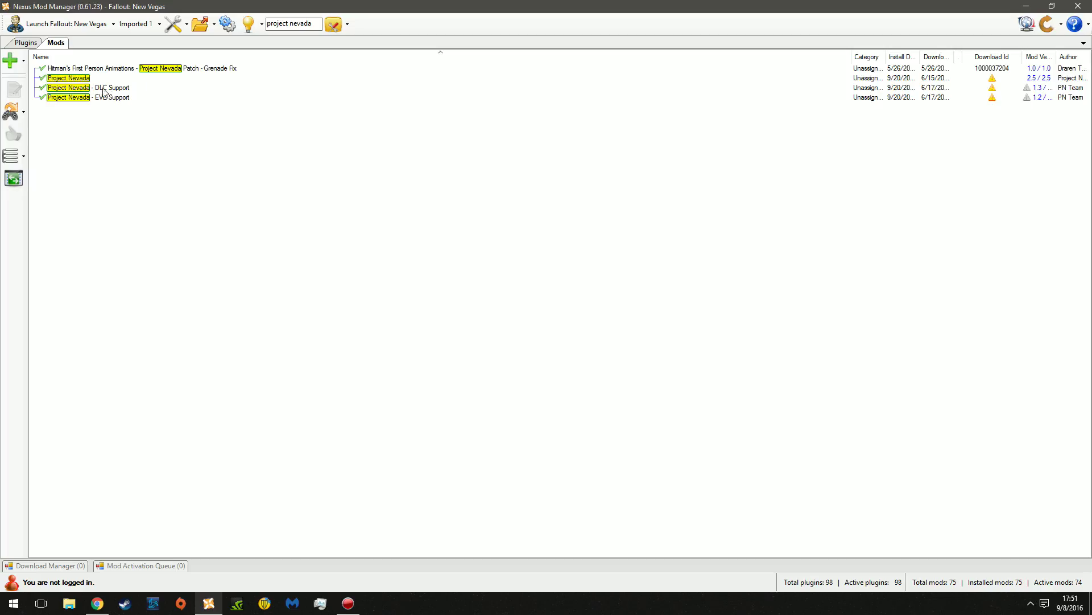
# - Filter the mods by "eve" and view the details of EVE - Essential Visual Enhancements and Project Nevada - EVE Support
pyautogui.click(58, 89)
pyautogui.click(120, 153)
pyautogui.moveTo(315, 24); pyautogui.dragTo(276, 23)
pyautogui.write('eve')
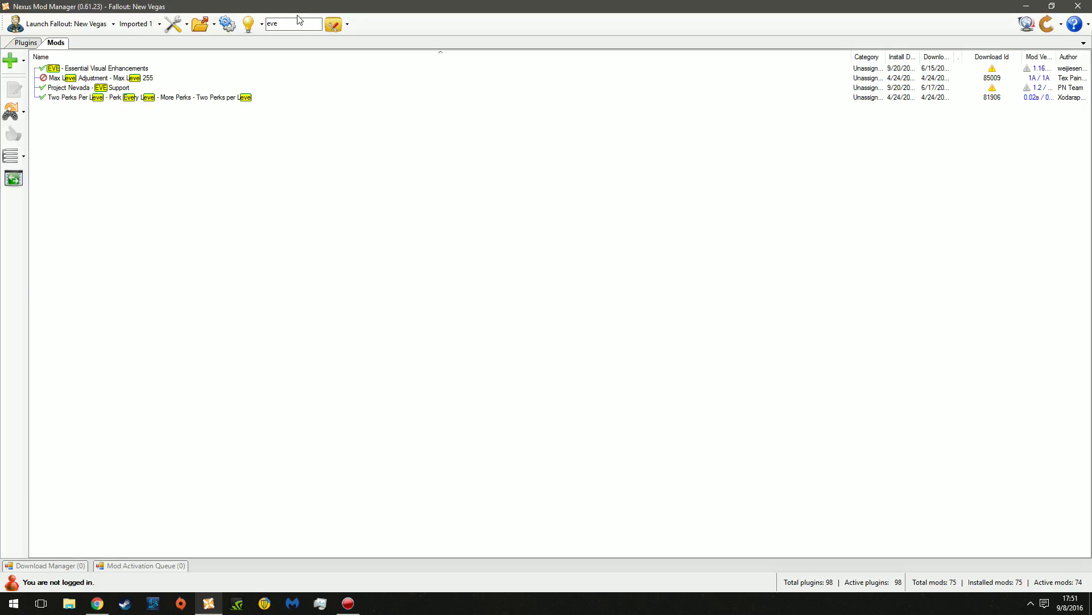
pyautogui.click(97, 69)
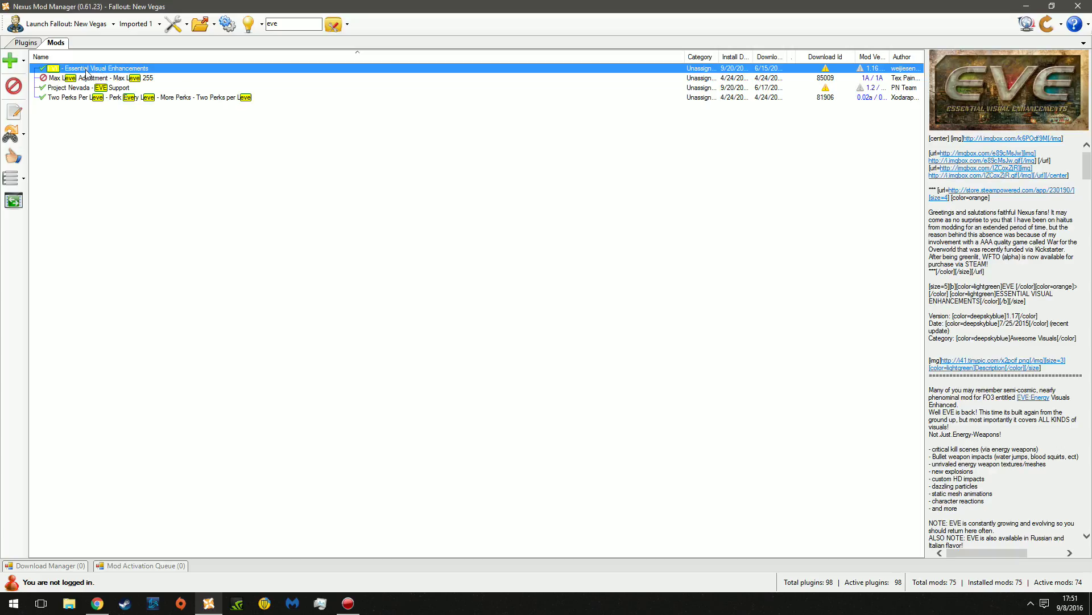
pyautogui.click(96, 126)
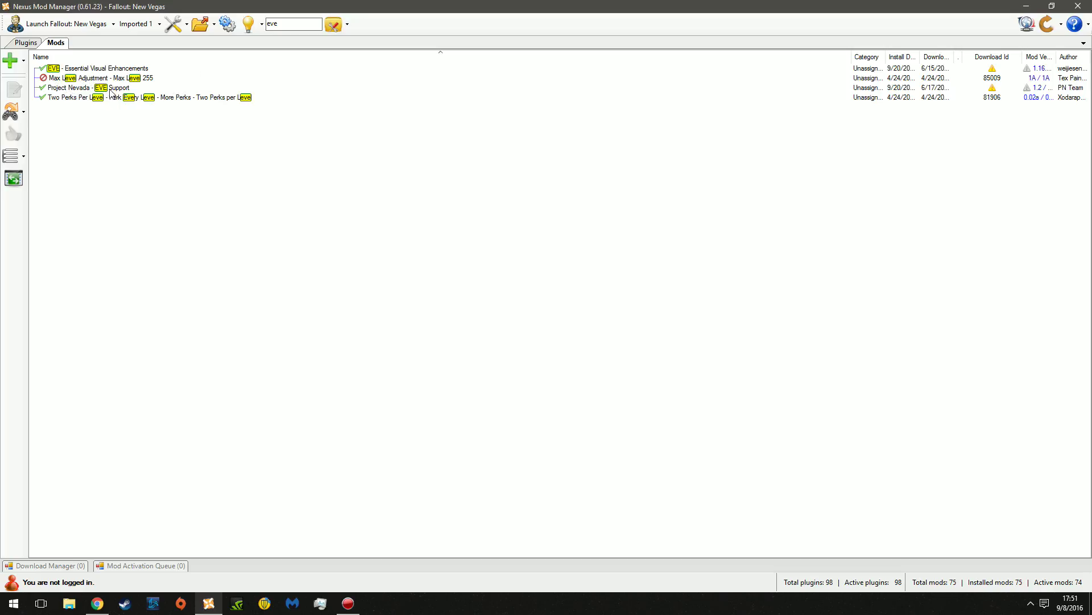
pyautogui.click(56, 90)
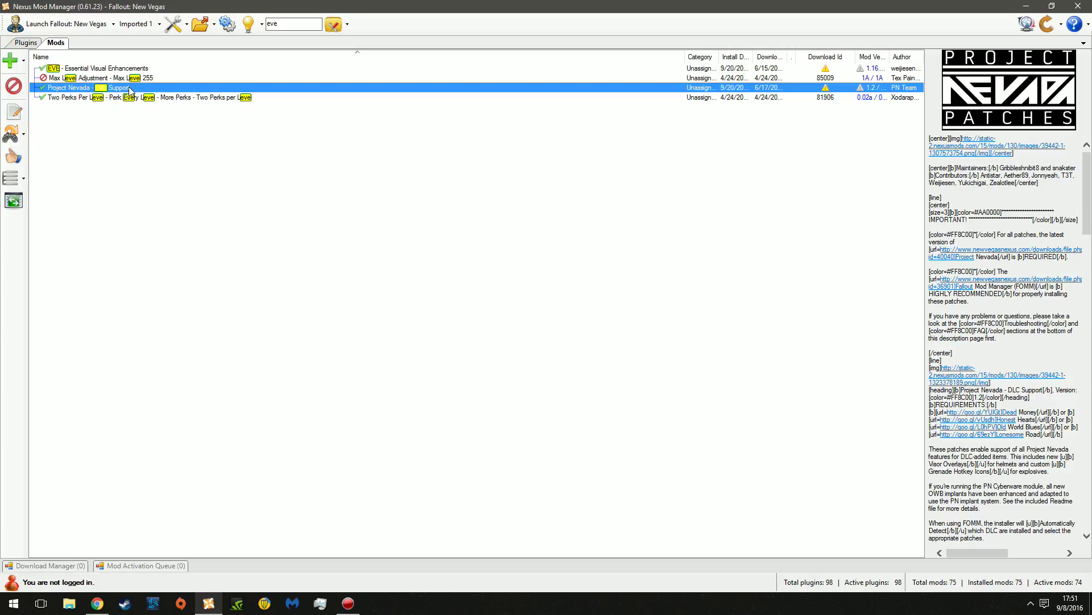
pyautogui.click(132, 137)
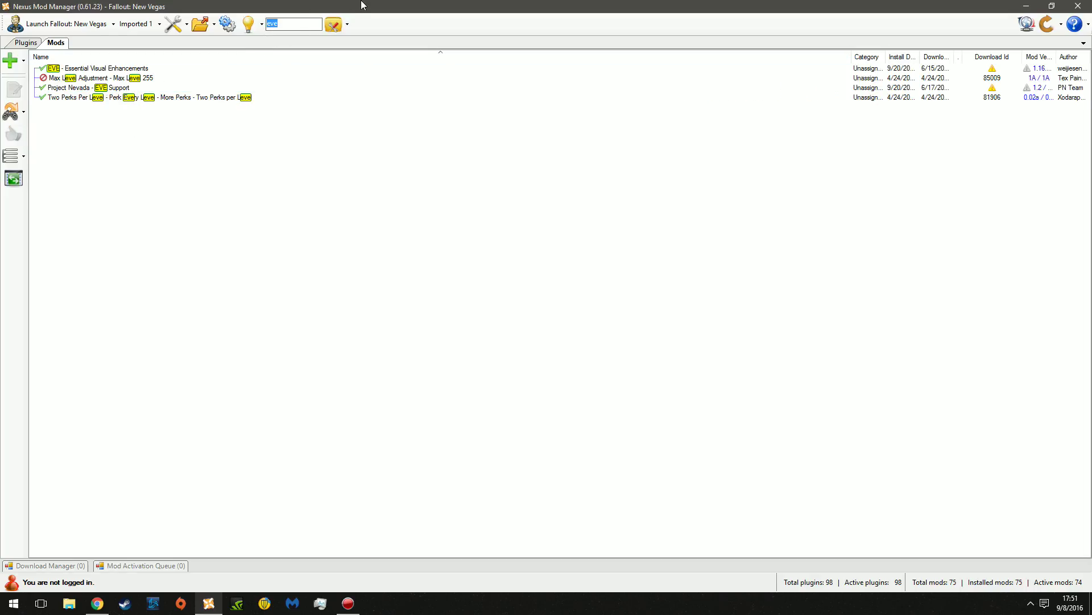
# - Filter the mods by "project nevada" again and look through the whole plugin load order
pyautogui.write('project nevada')
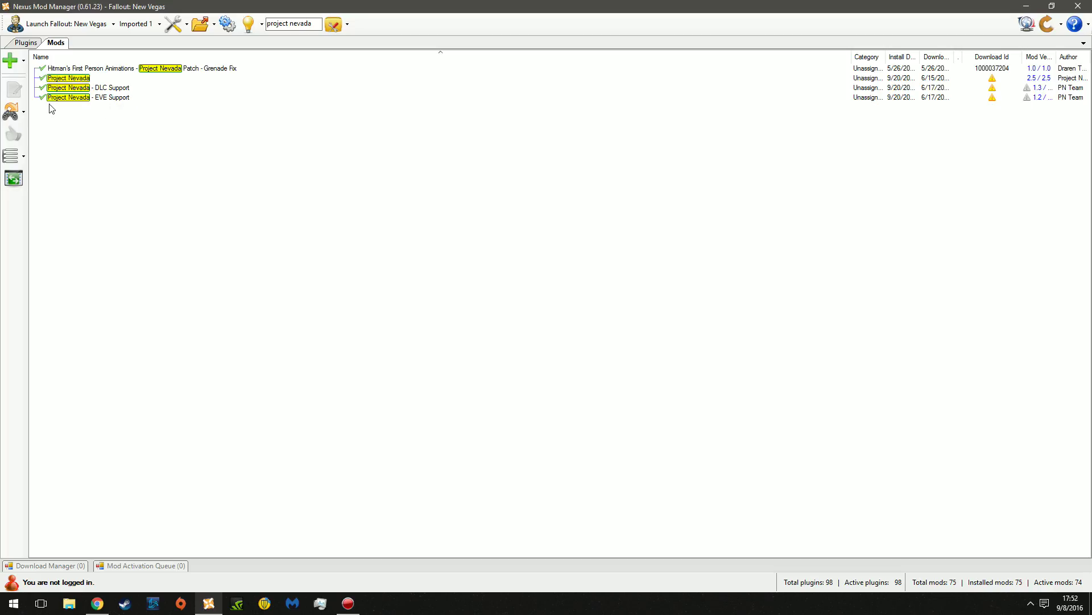
pyautogui.click(25, 43)
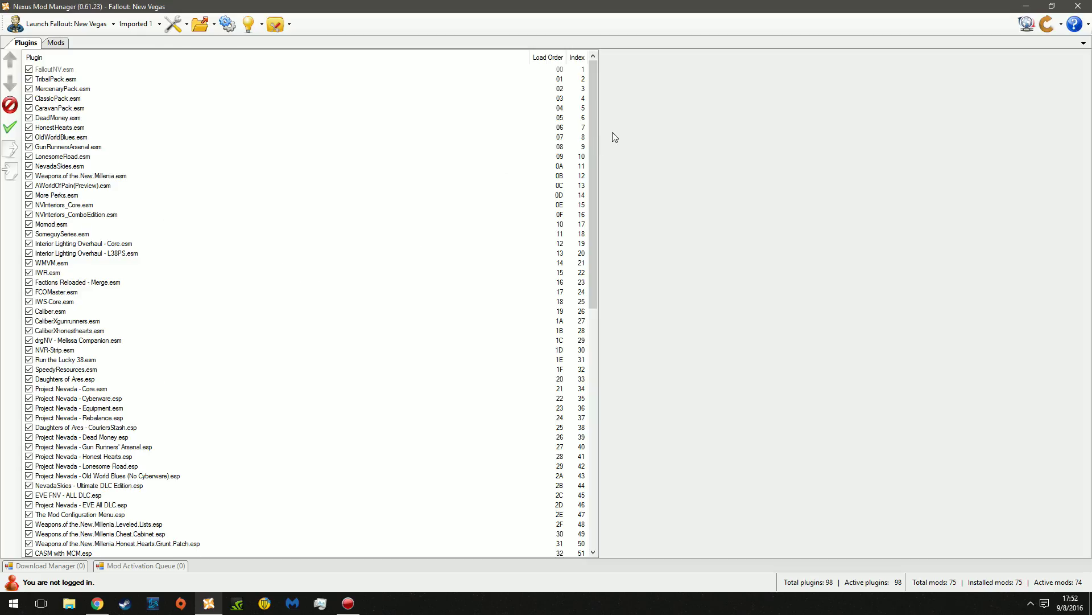
pyautogui.moveTo(594, 100); pyautogui.dragTo(570, 191)
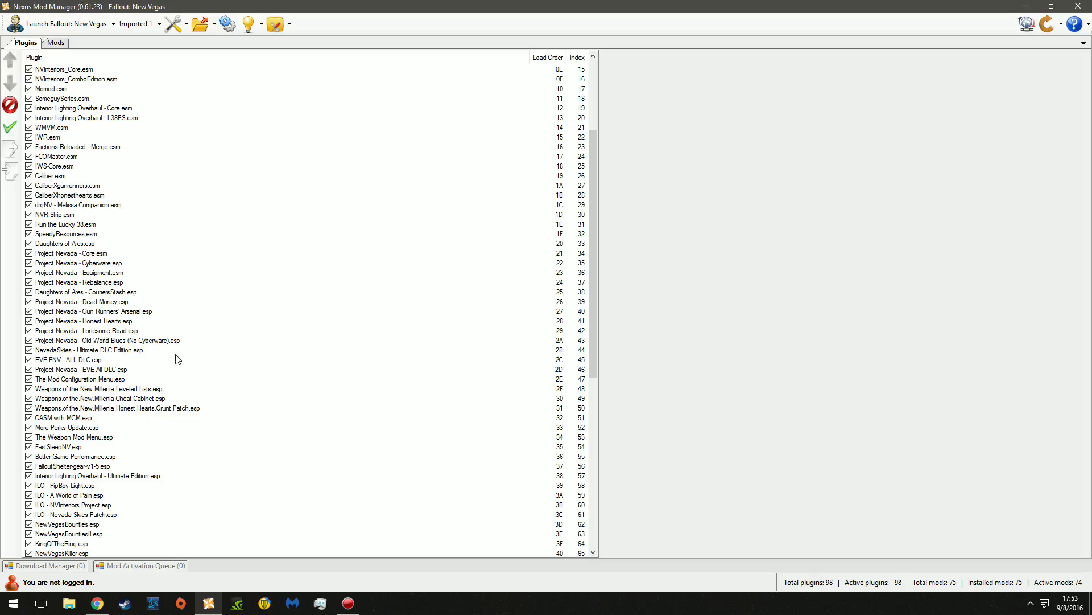
pyautogui.moveTo(594, 241); pyautogui.dragTo(613, 427)
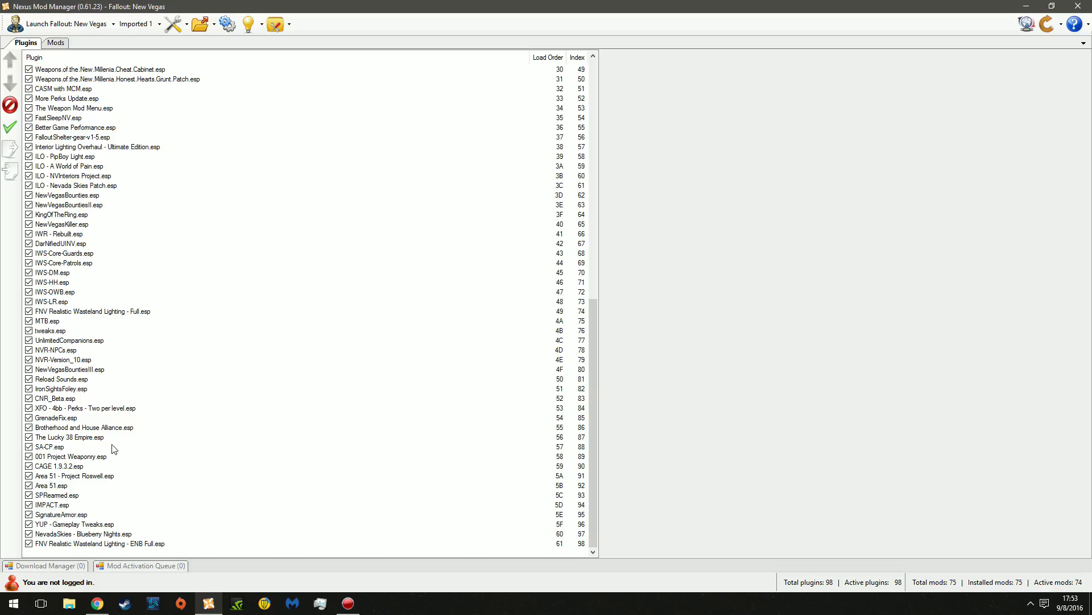
pyautogui.scroll(16, 120, 441)
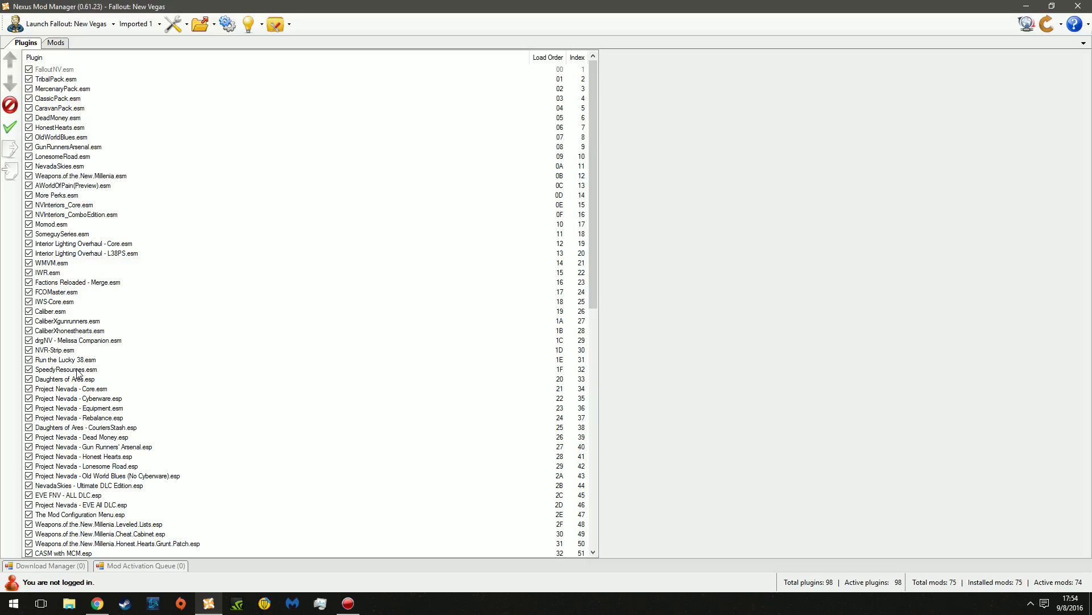
# - View the details of EVE FNV - ALL DLC.esp and examine its place in the load order relative to the other plugins
pyautogui.click(85, 496)
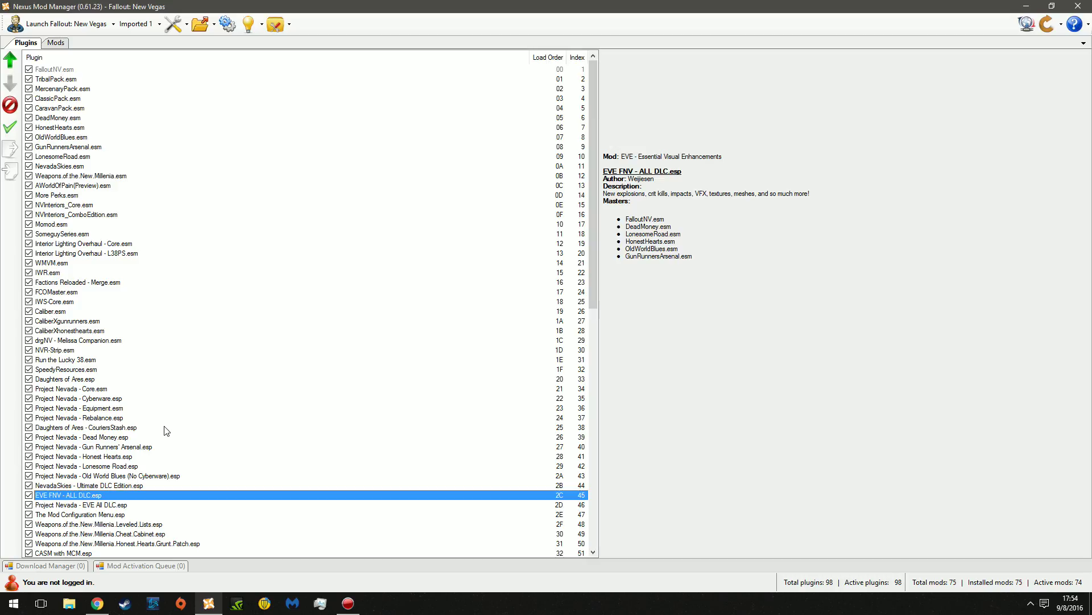
pyautogui.scroll(-12, 166, 431)
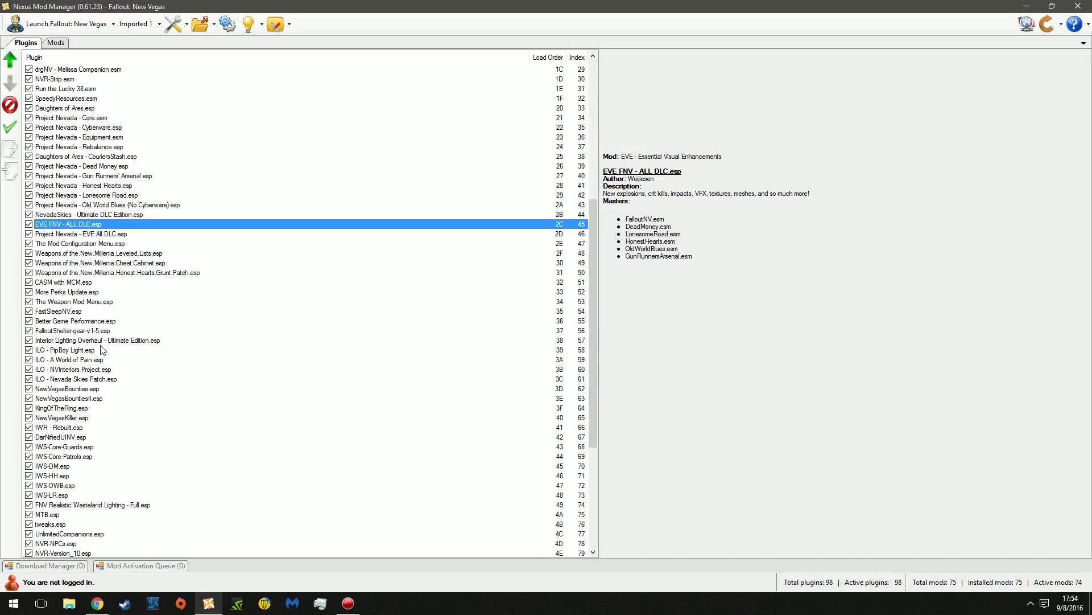
pyautogui.scroll(-5, 122, 134)
pyautogui.scroll(5, 123, 133)
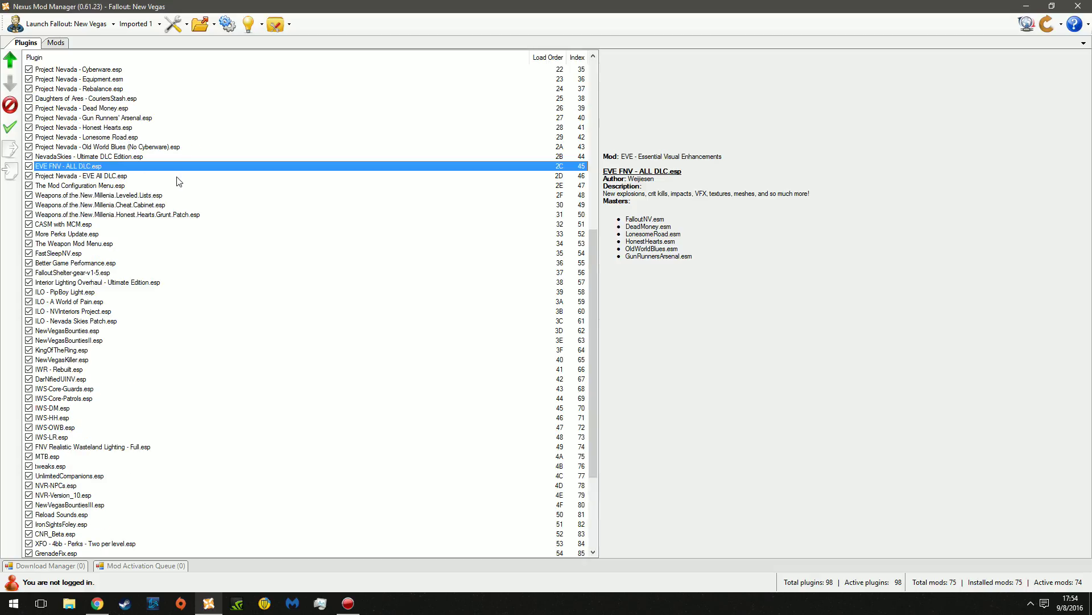
pyautogui.click(693, 372)
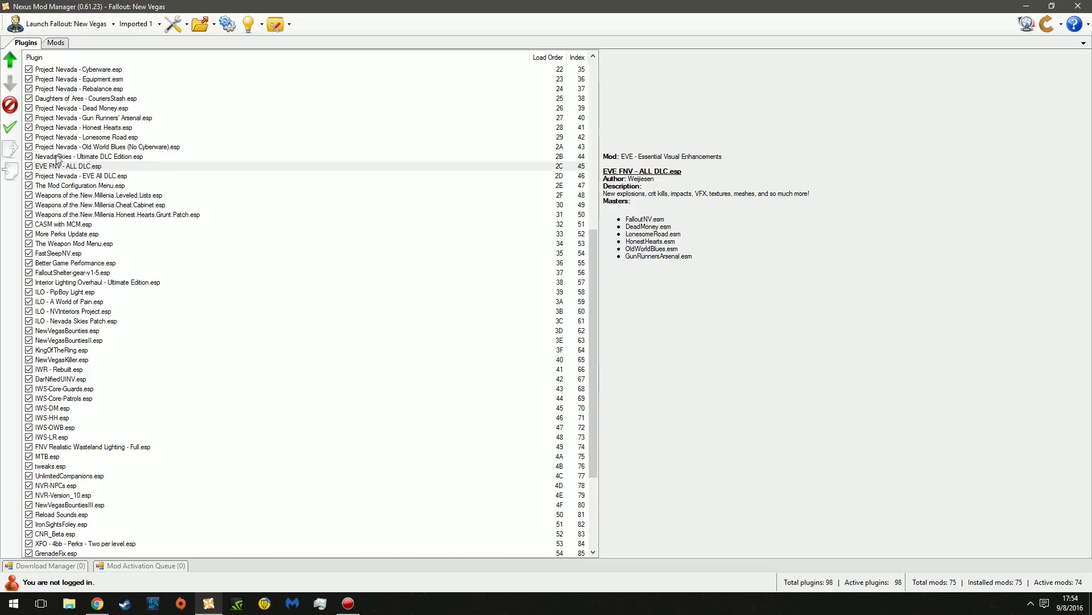
pyautogui.scroll(-5, 145, 276)
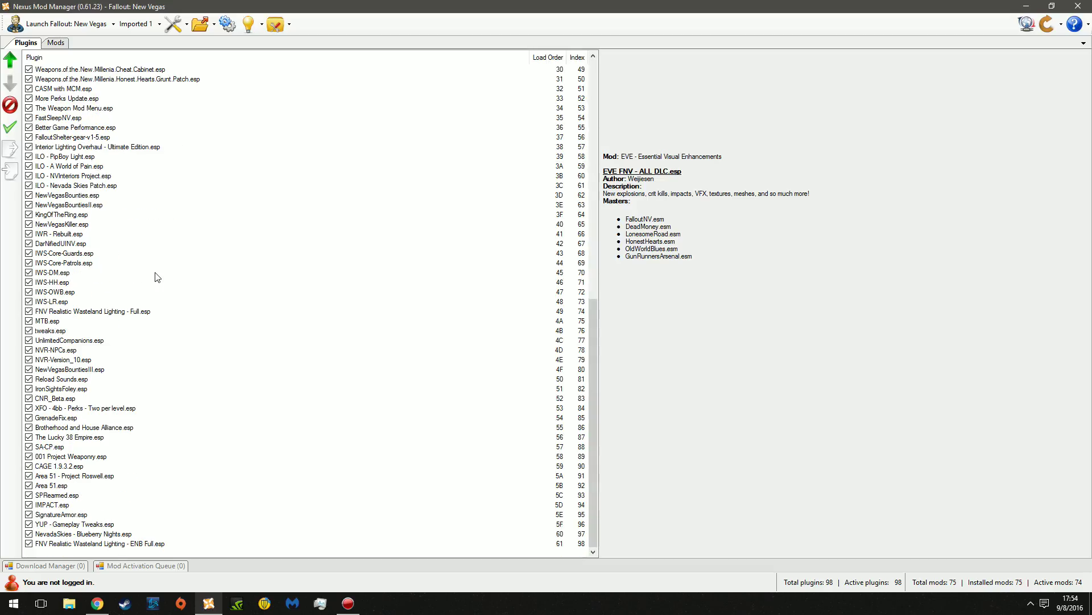
pyautogui.scroll(16, 31, 77)
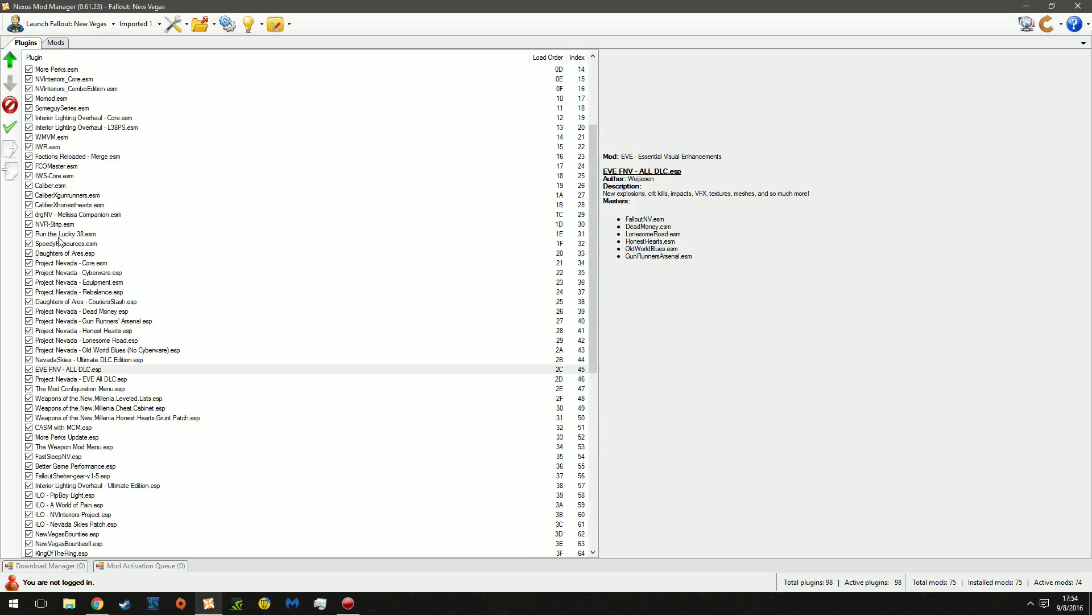
pyautogui.scroll(-16, 31, 77)
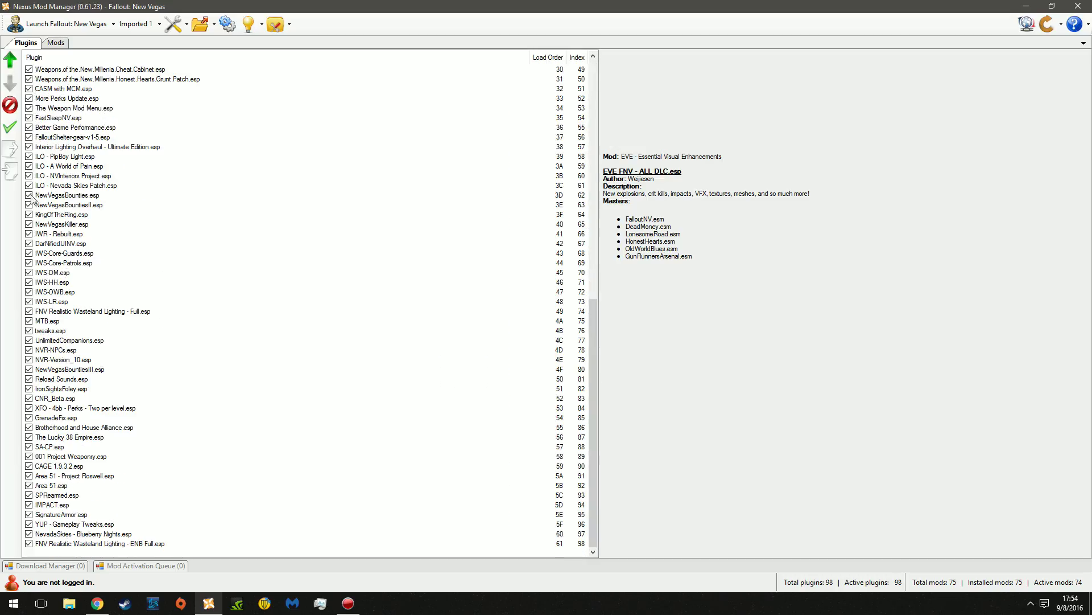
pyautogui.scroll(7, 145, 401)
pyautogui.scroll(9, 120, 347)
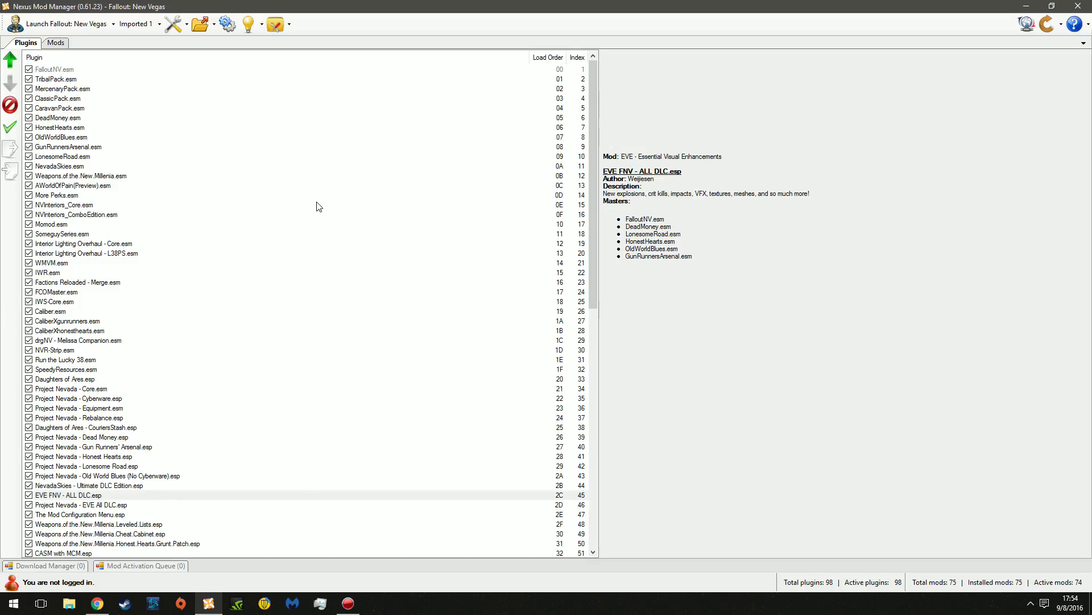
# - Clear the mod filter and look through the complete list of installed mods
pyautogui.click(57, 43)
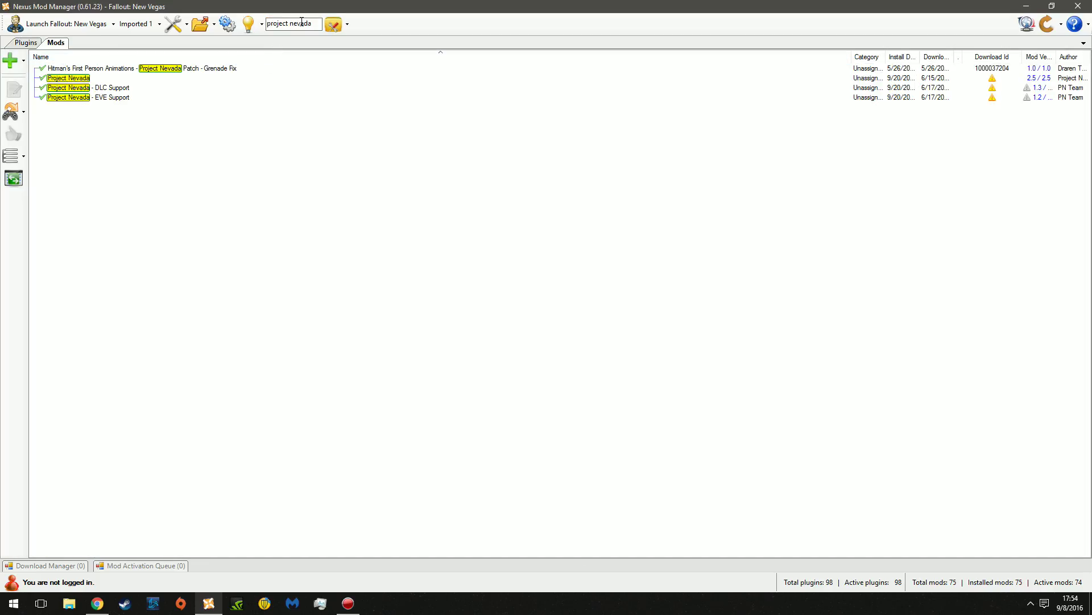
pyautogui.moveTo(319, 24); pyautogui.dragTo(252, 27)
pyautogui.press('BackSpace')
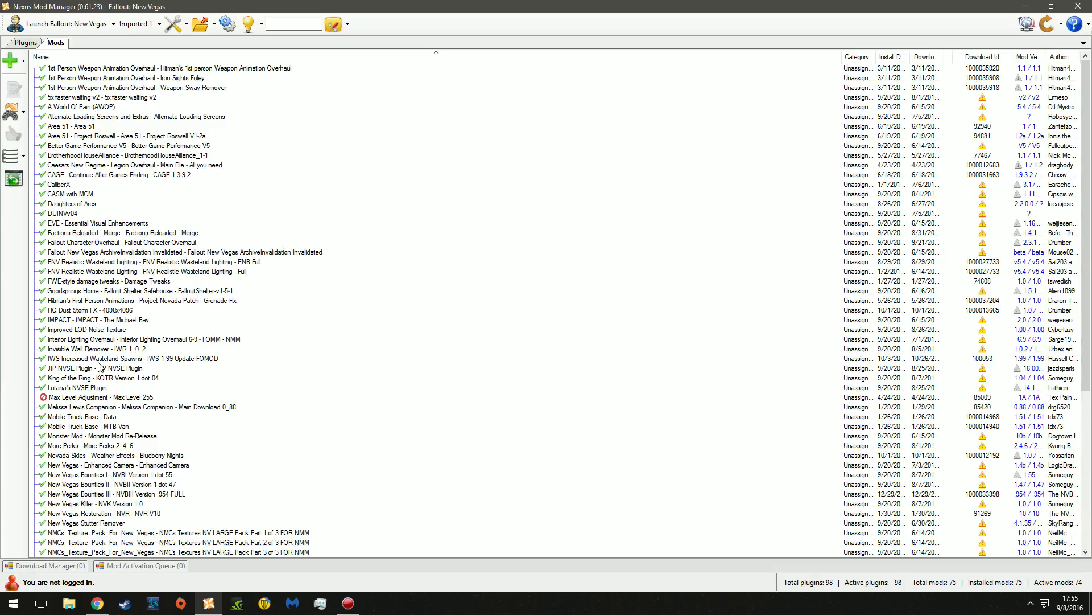
pyautogui.scroll(-8, 115, 278)
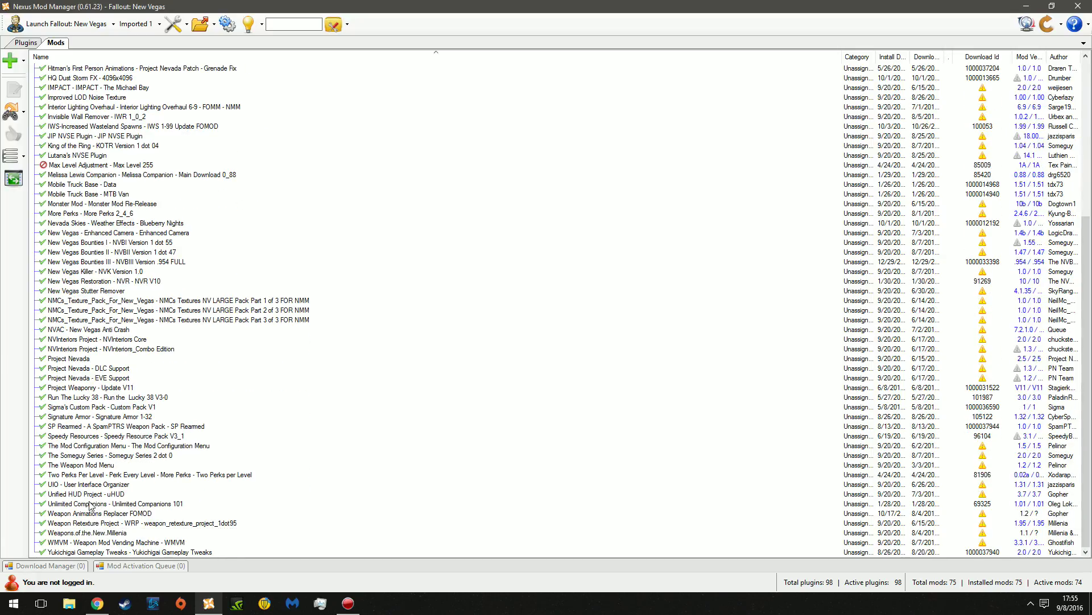
pyautogui.scroll(8, 98, 452)
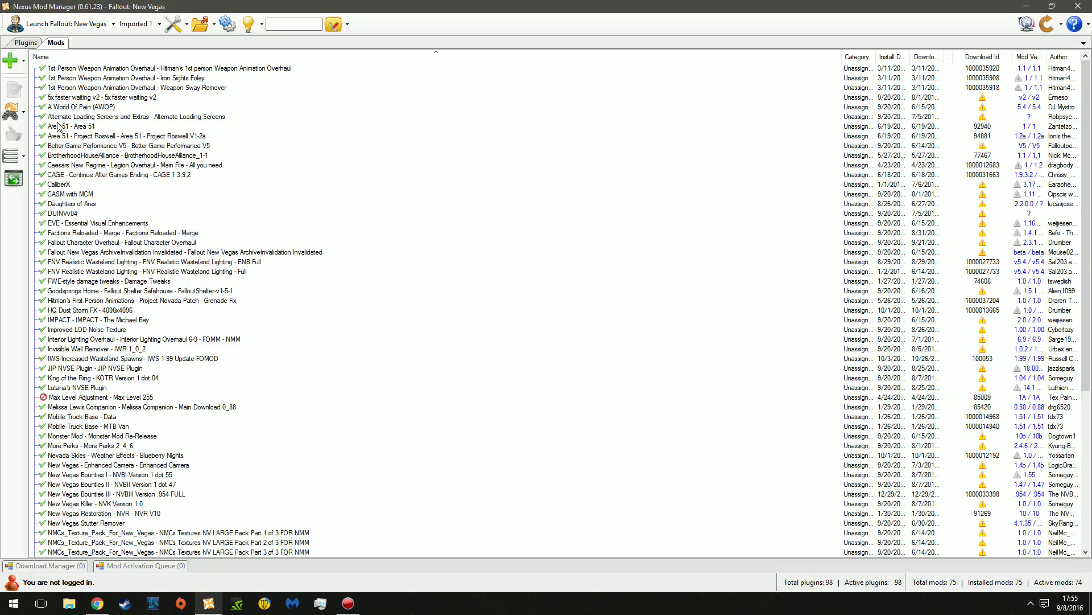
pyautogui.scroll(-8, 159, 222)
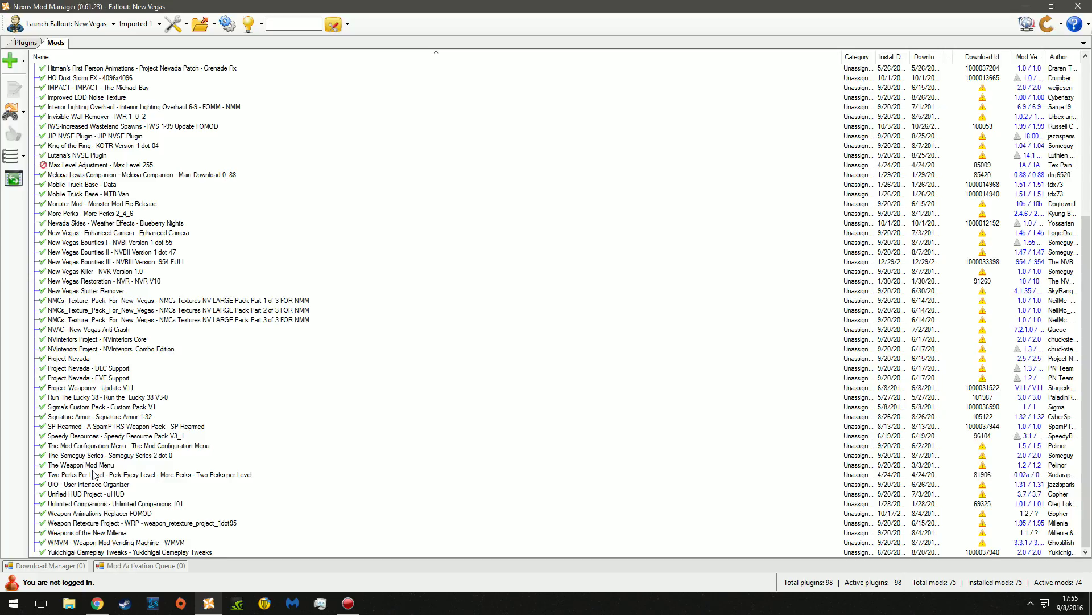
pyautogui.scroll(8, 94, 472)
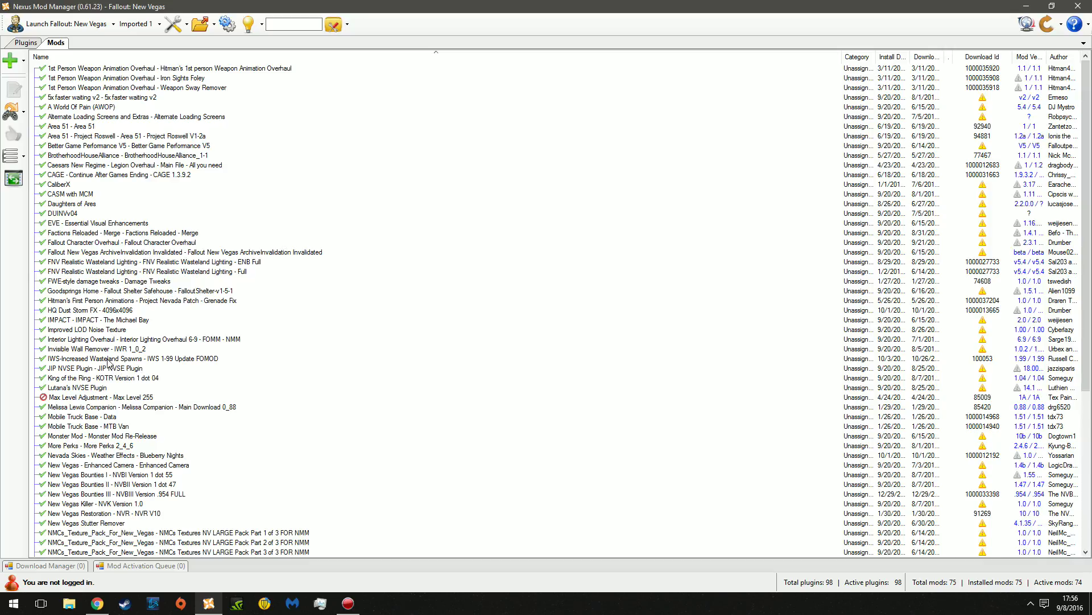
# - View the ENB Full and Full versions of FNV Realistic Wasteland Lighting, recheck the mod list, and minimize the mod manager
pyautogui.click(82, 263)
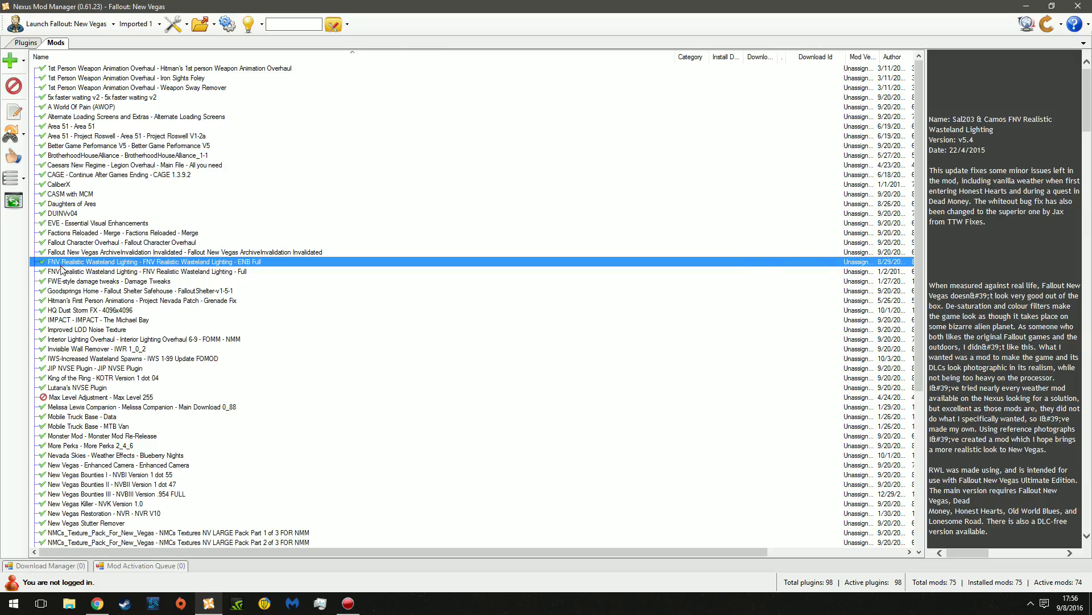
pyautogui.click(242, 274)
pyautogui.click(248, 263)
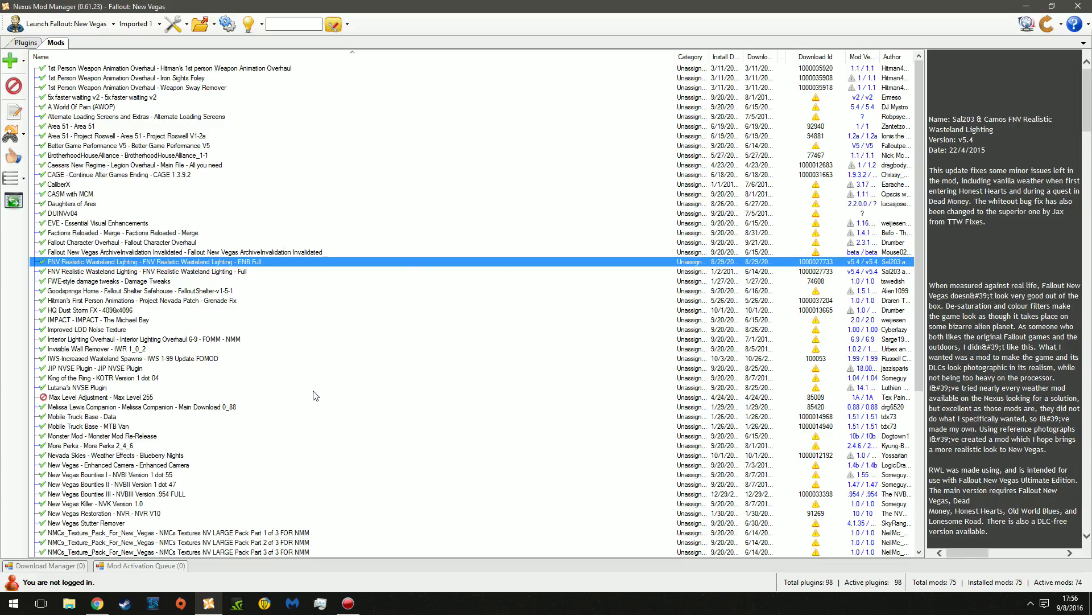
pyautogui.scroll(-8, 315, 395)
pyautogui.scroll(8, 312, 391)
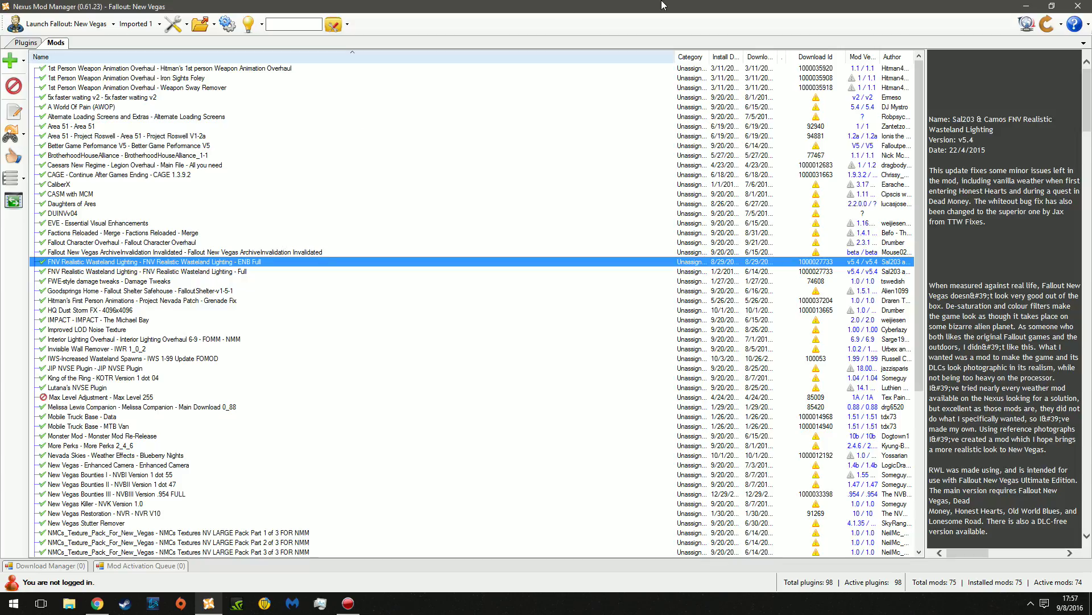
pyautogui.click(1026, 6)
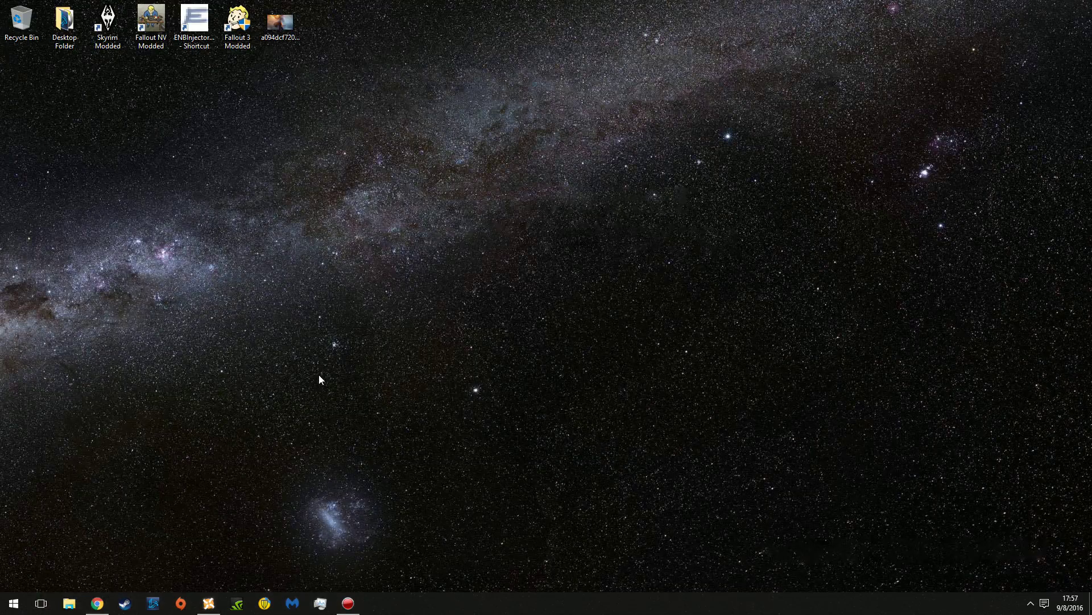